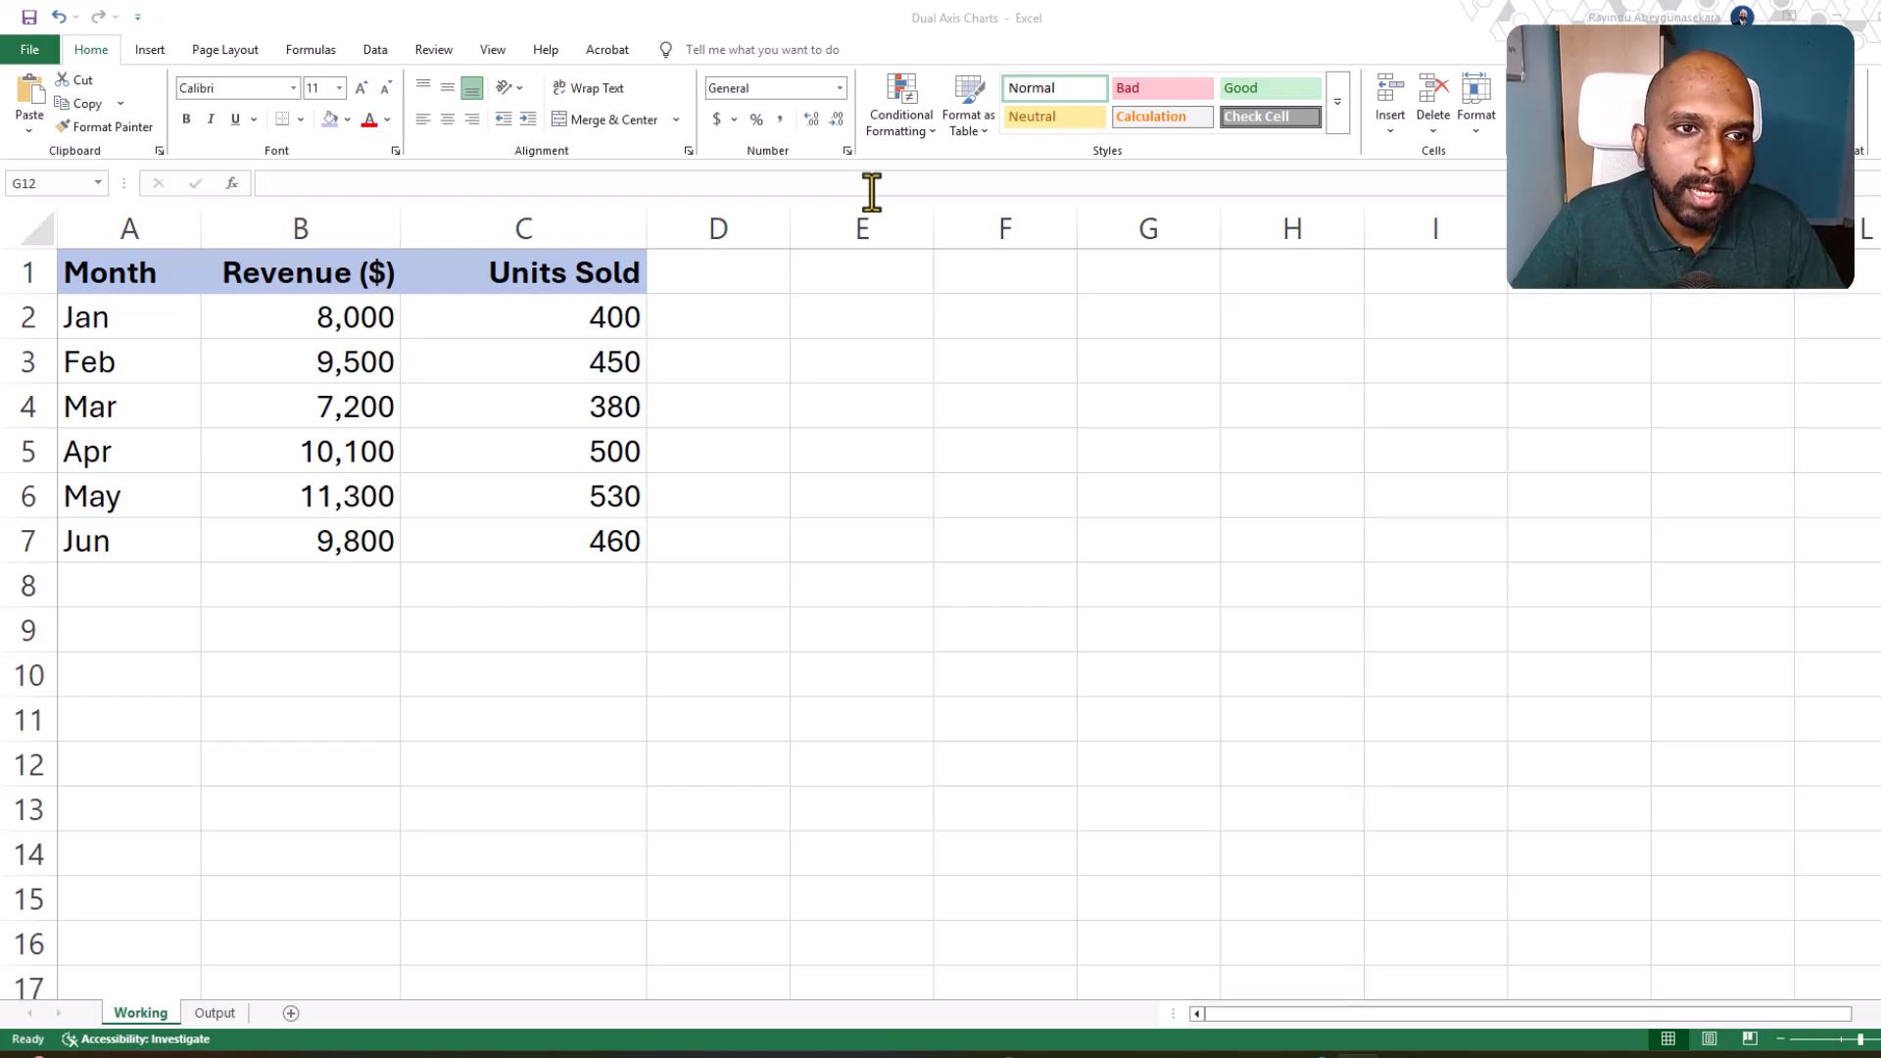
Step: Insert a recommended Line chart from the data in A1:C7 and place it beside the table, starting at column D
click(499, 441)
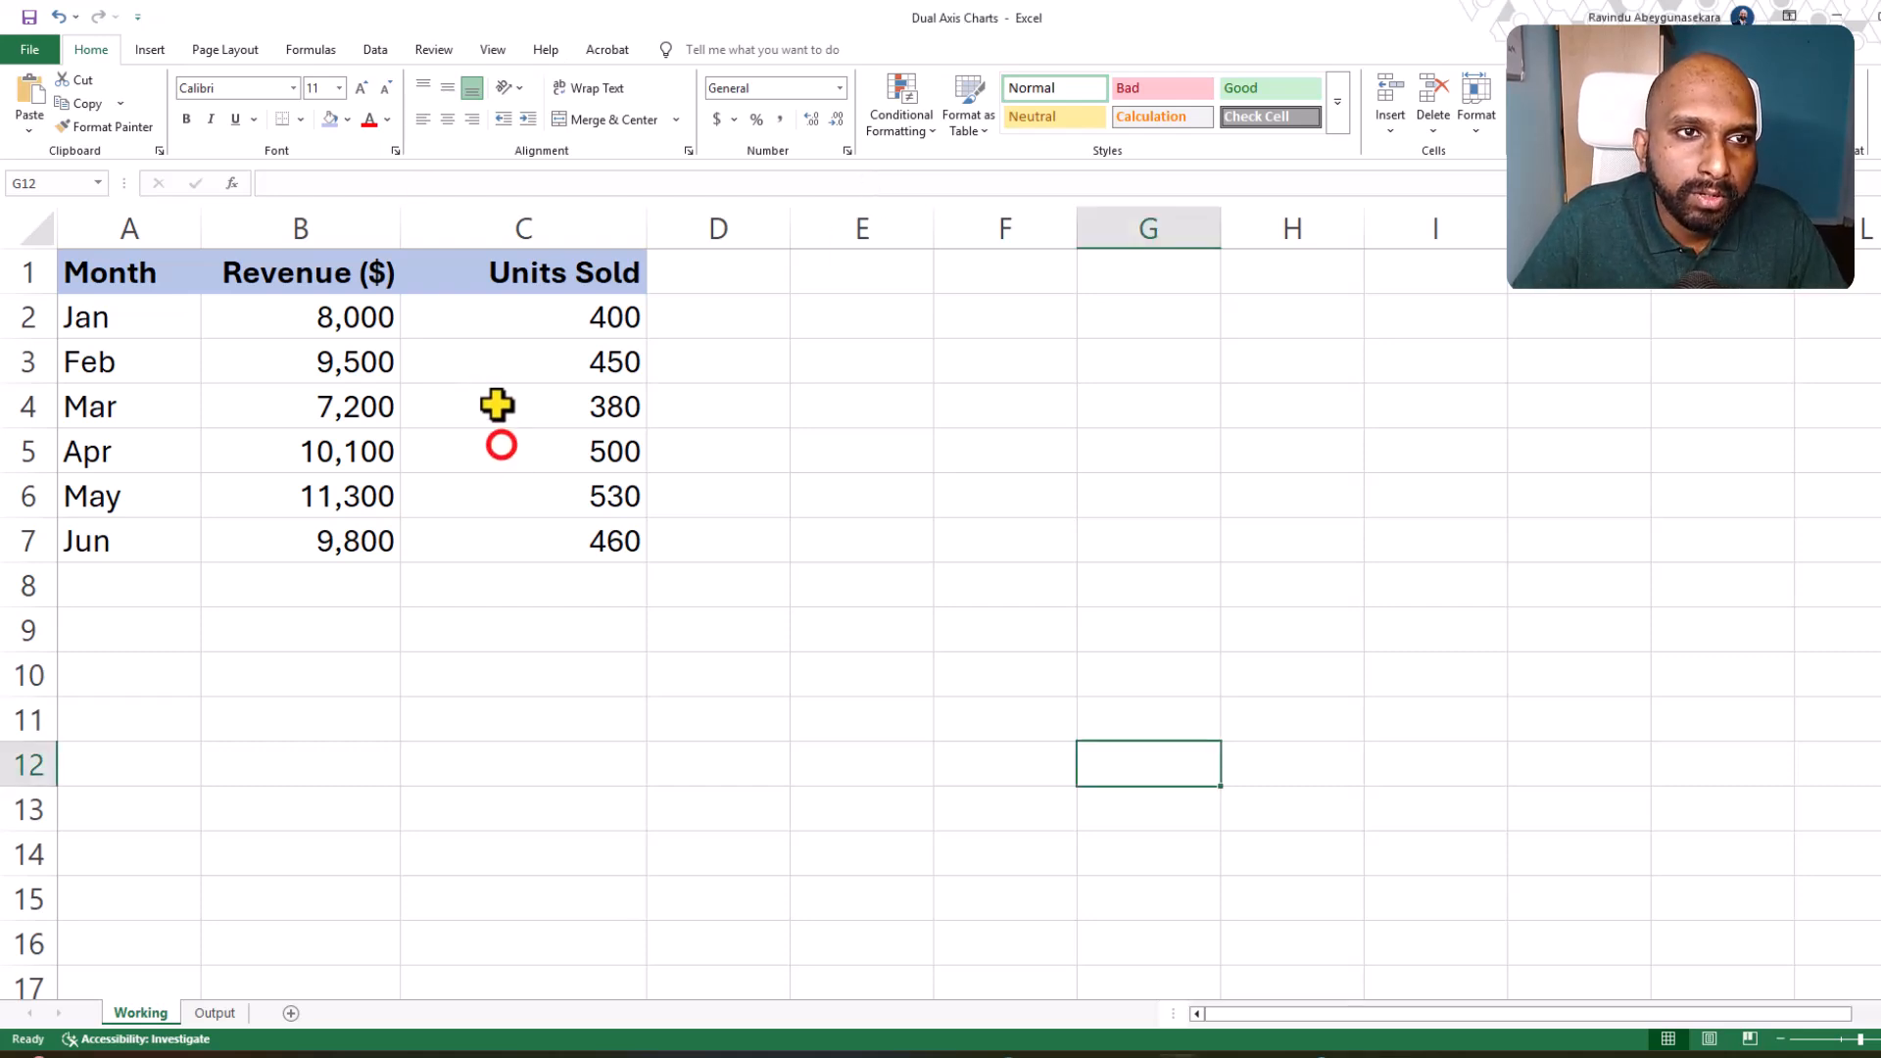
click(421, 82)
mouse_move(135, 266)
mouse_down()
mouse_move(397, 306)
mouse_move(508, 525)
mouse_up()
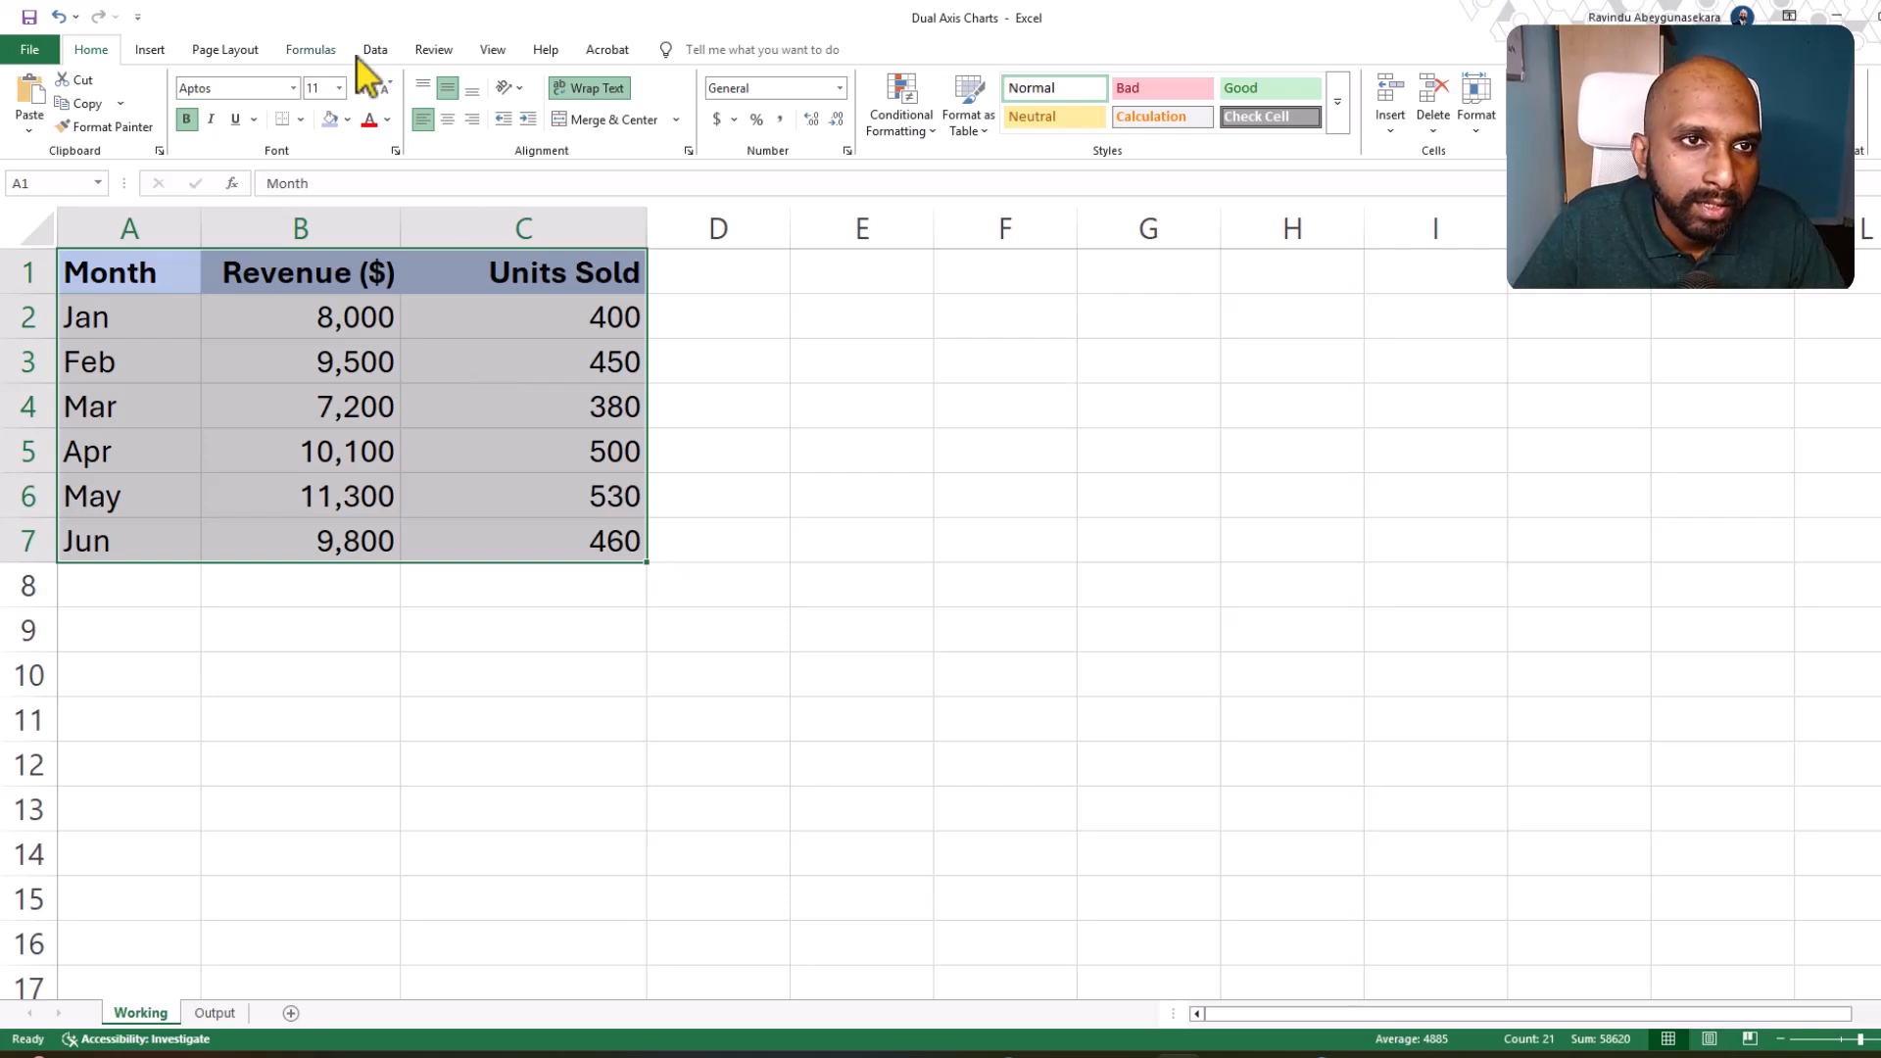
click(152, 51)
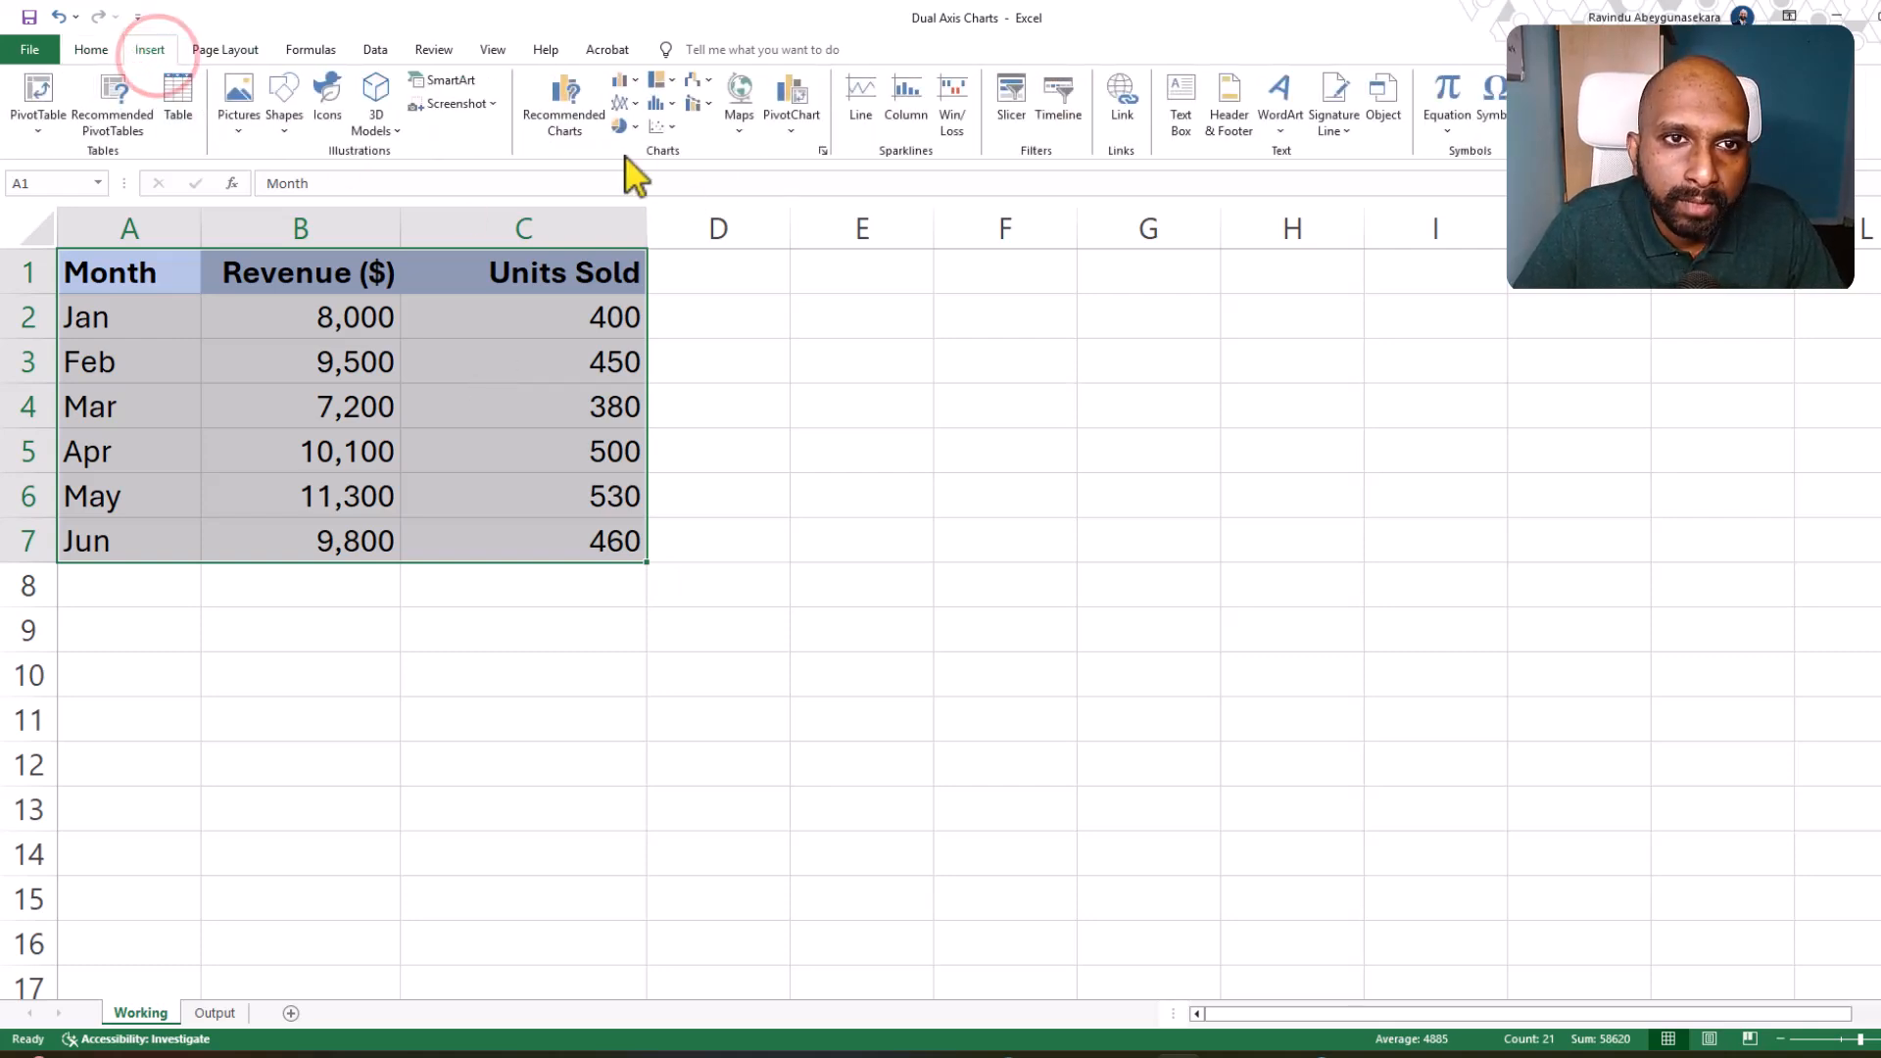
click(561, 132)
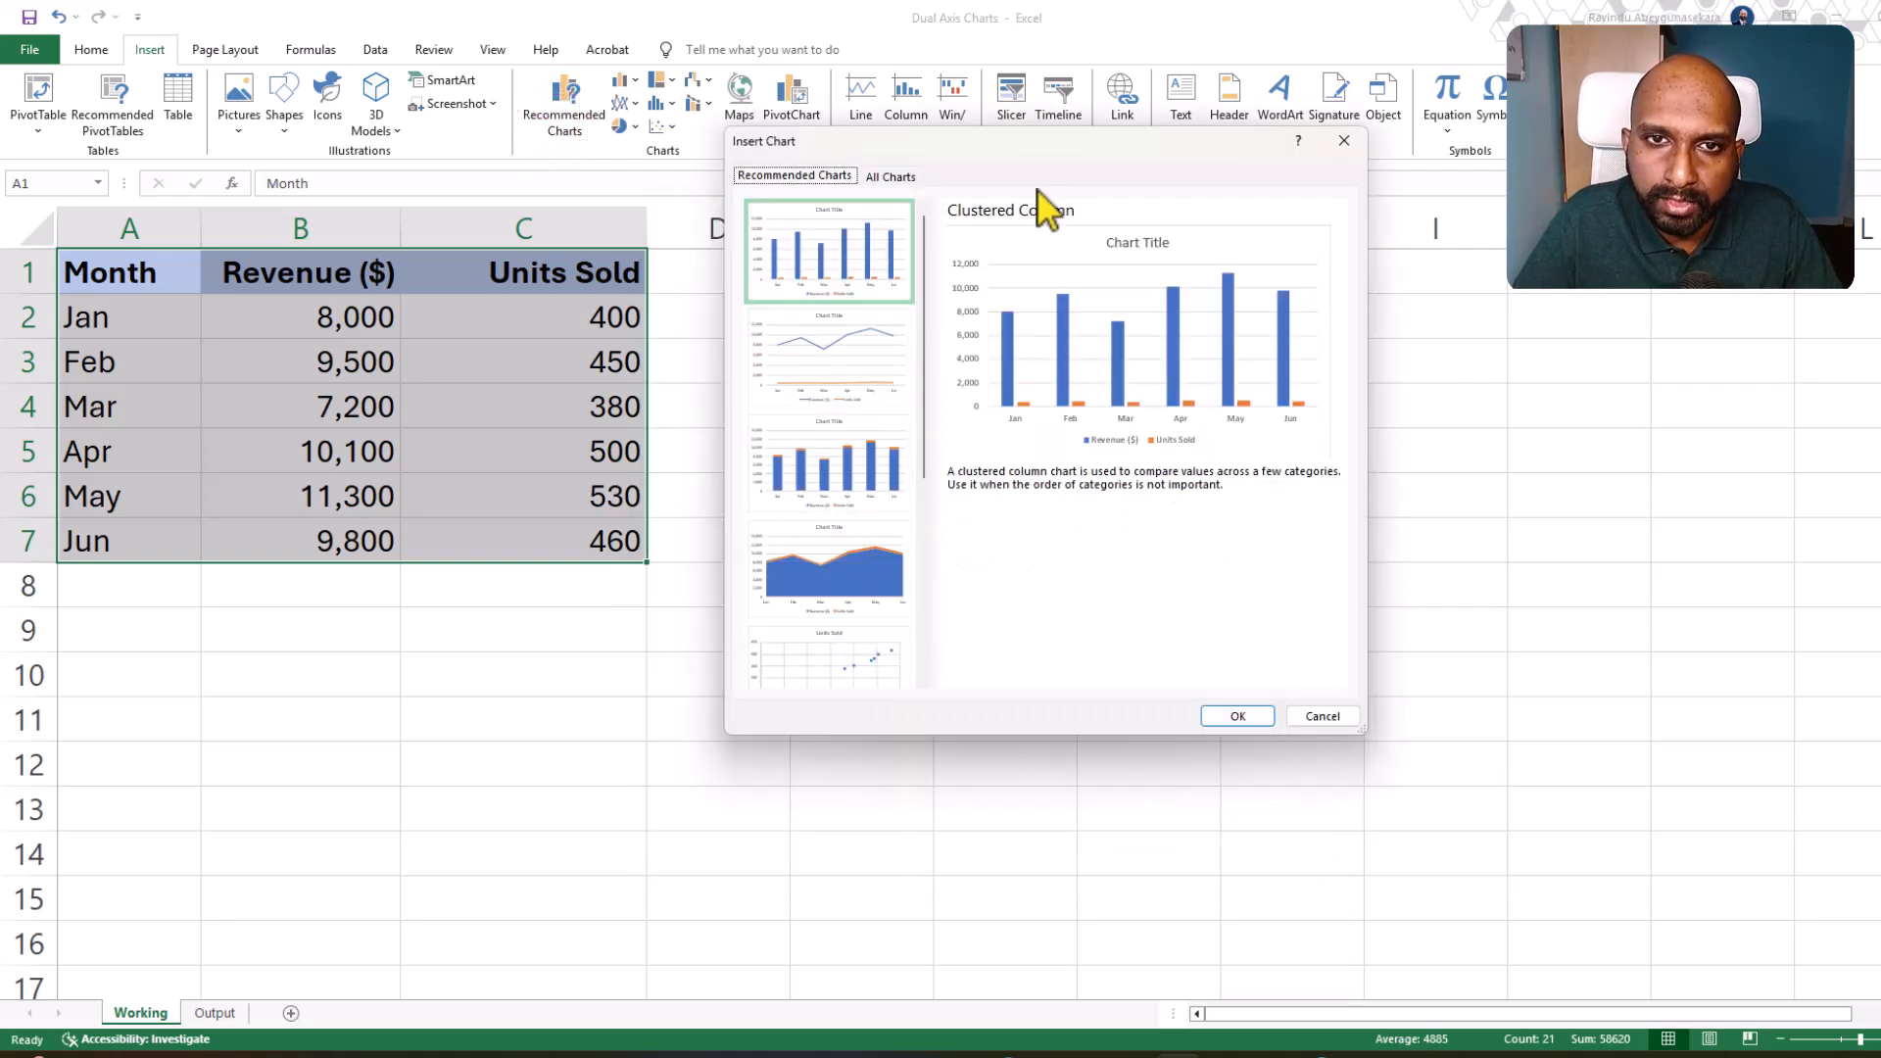
click(882, 364)
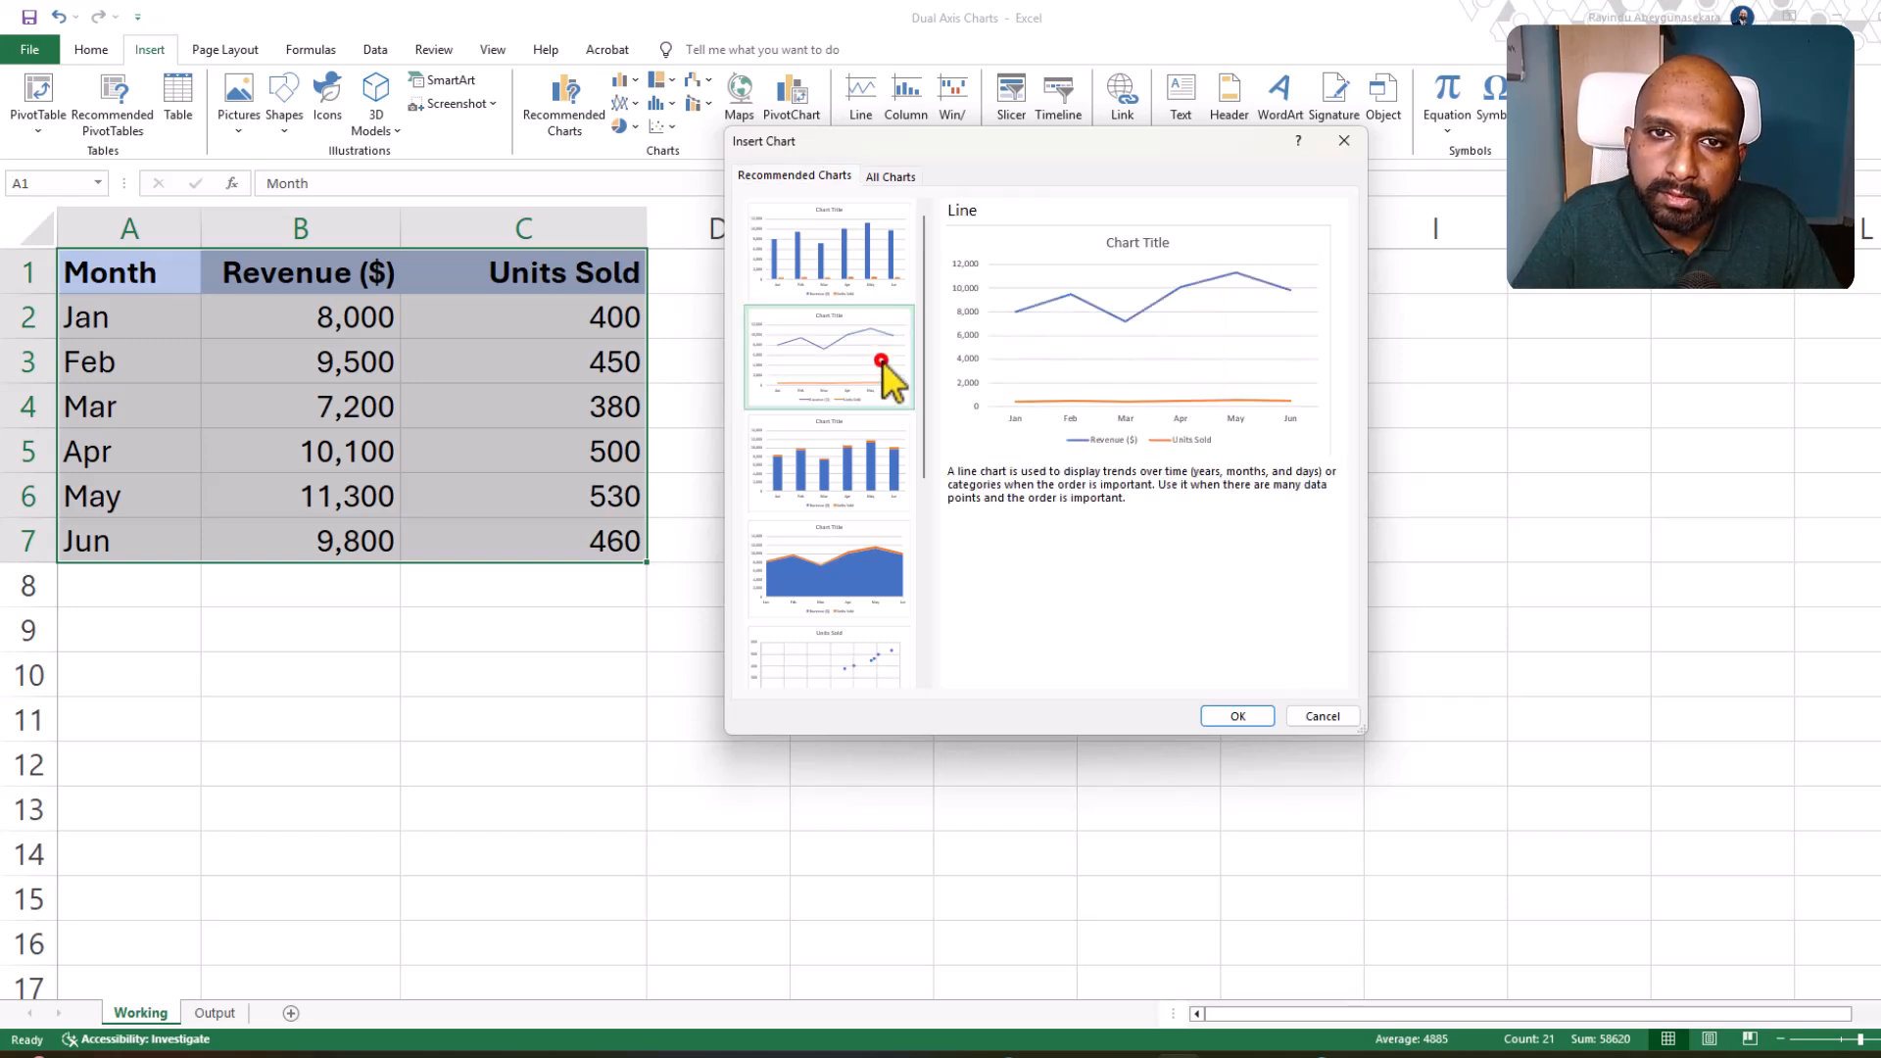
click(830, 267)
click(852, 603)
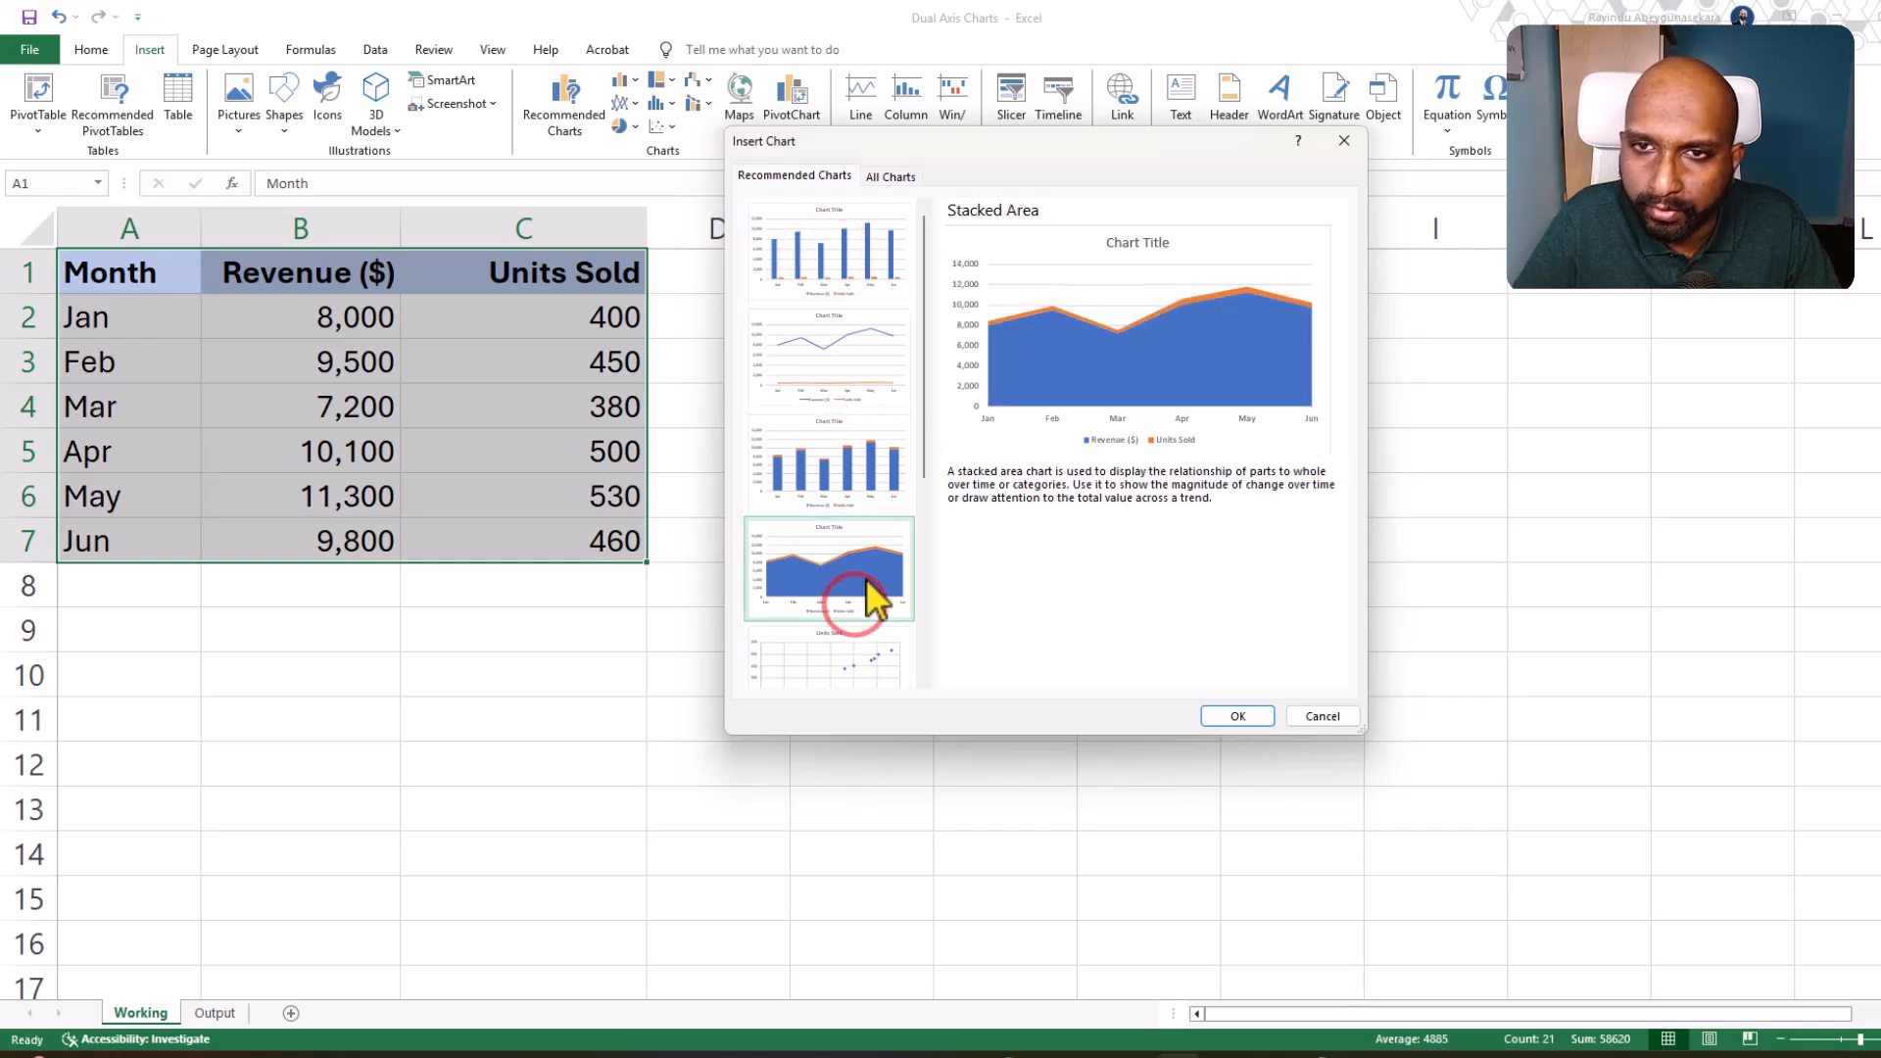
click(859, 402)
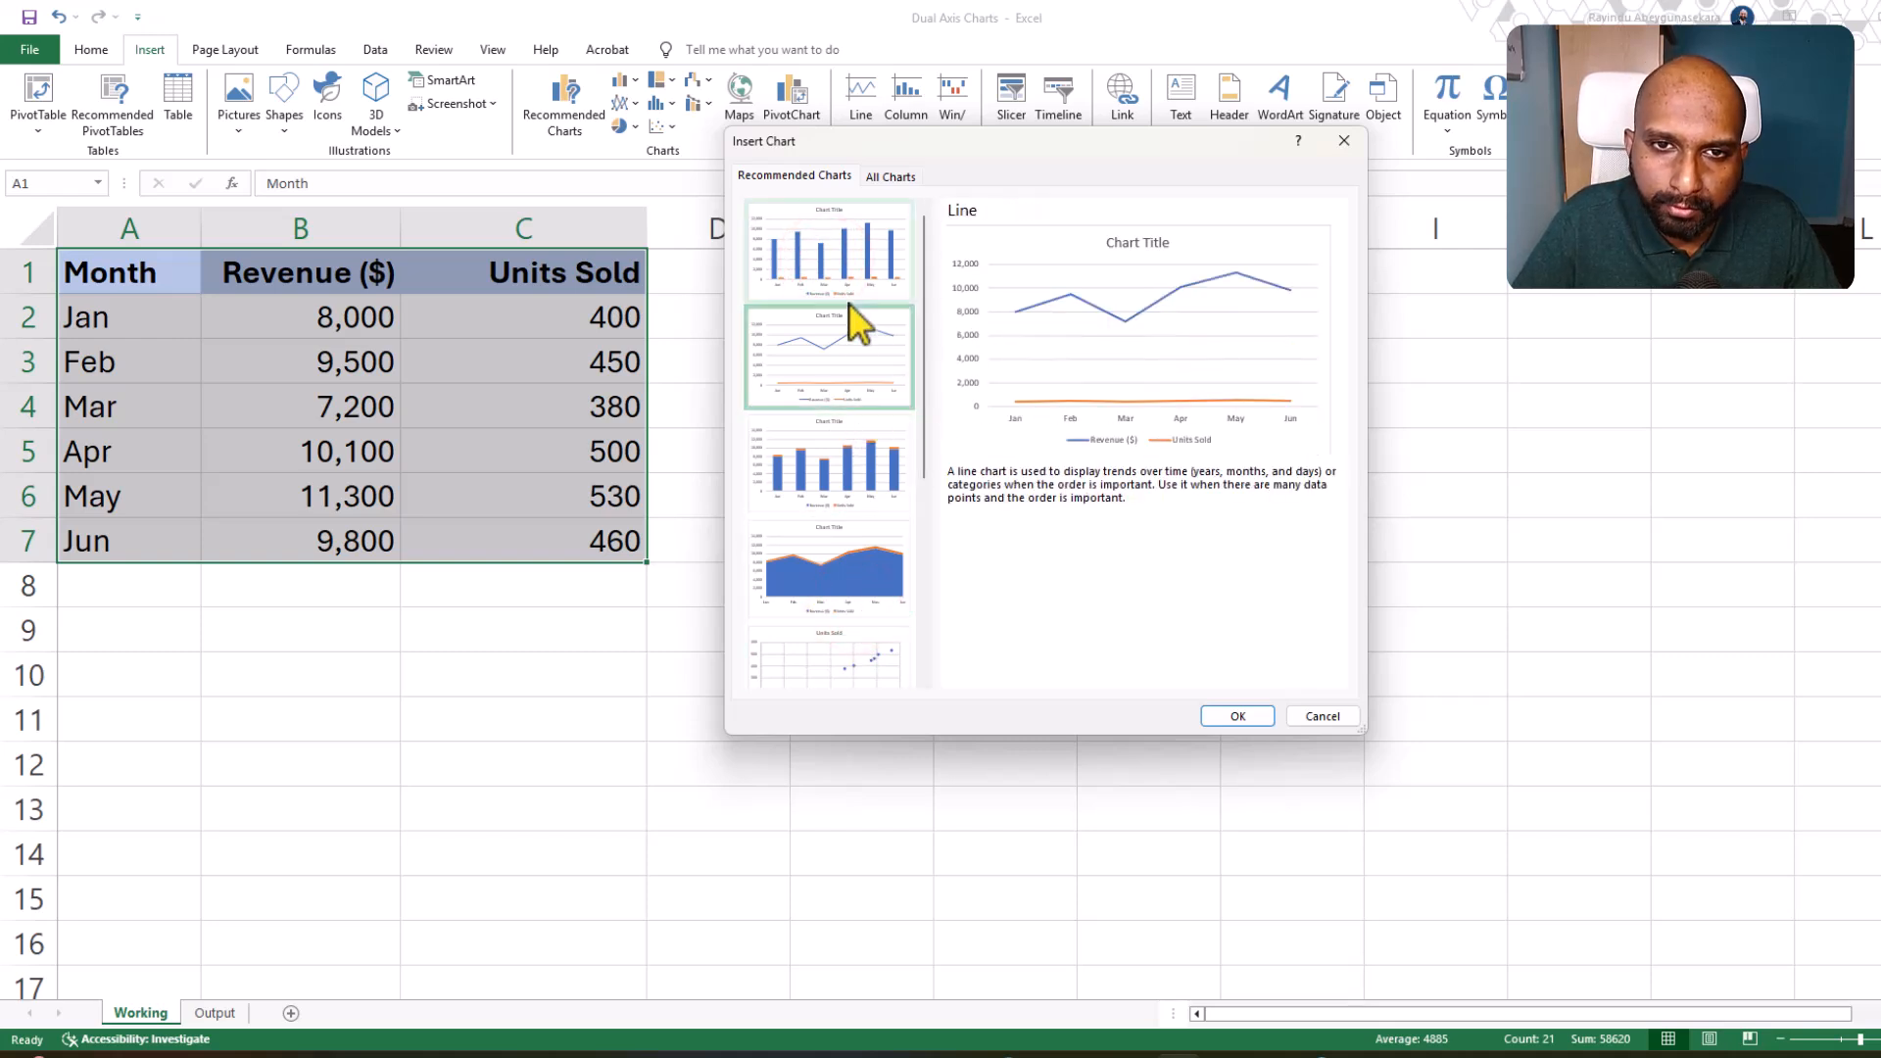
click(1241, 718)
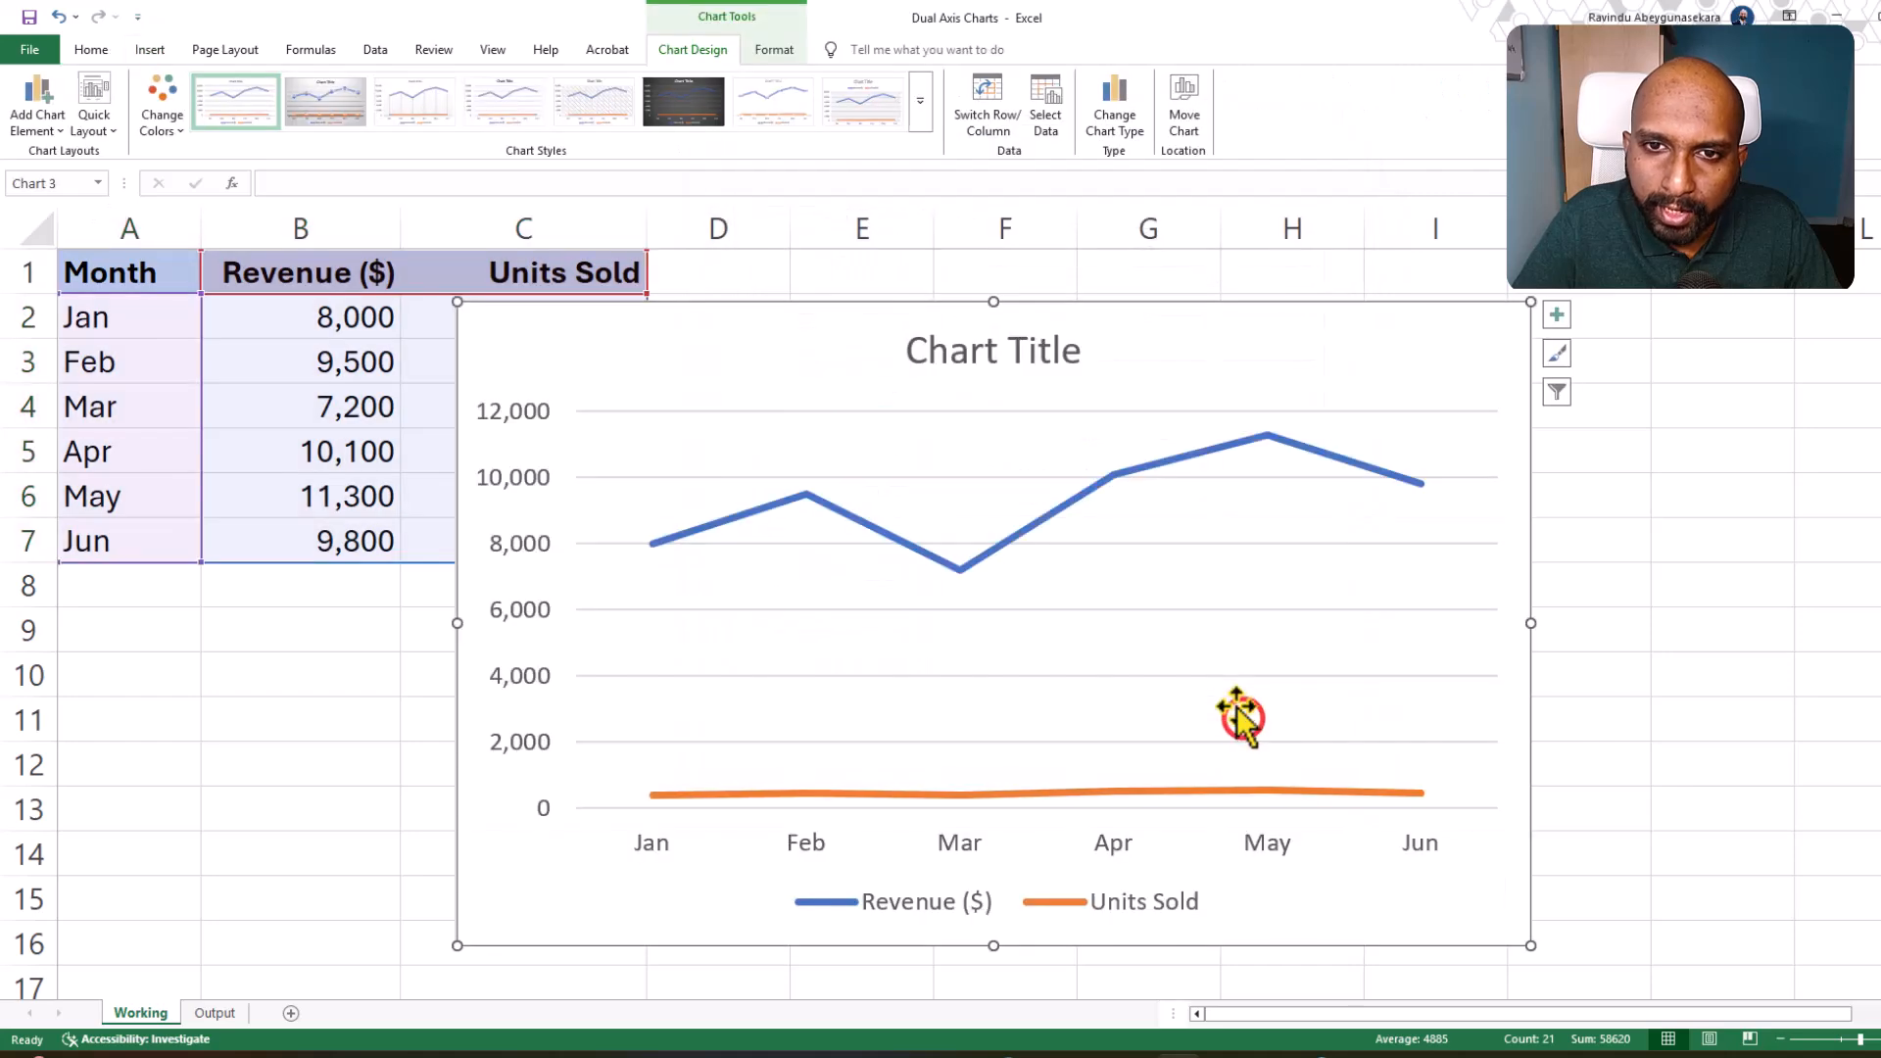
drag(934, 357, 1038, 309)
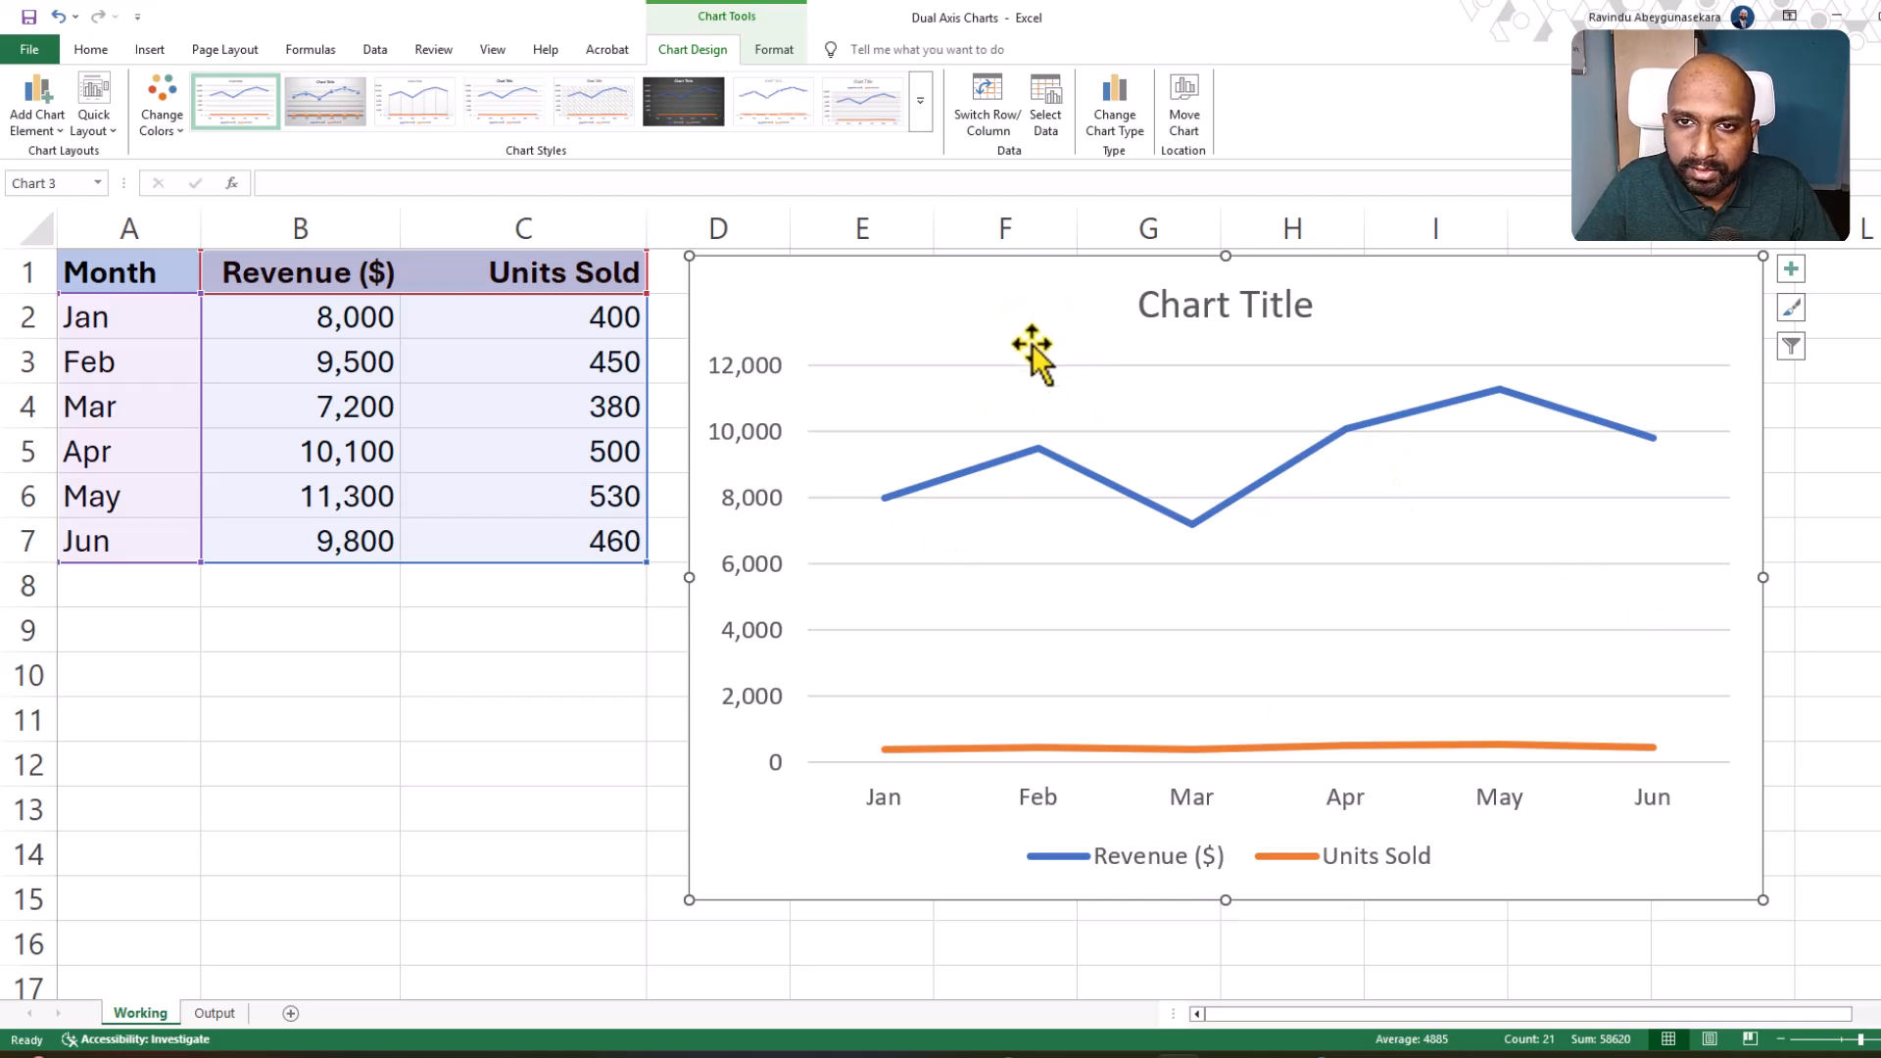
Step: Change the chart to a Combo type with the Revenue ($) series shown as a Line
click(994, 319)
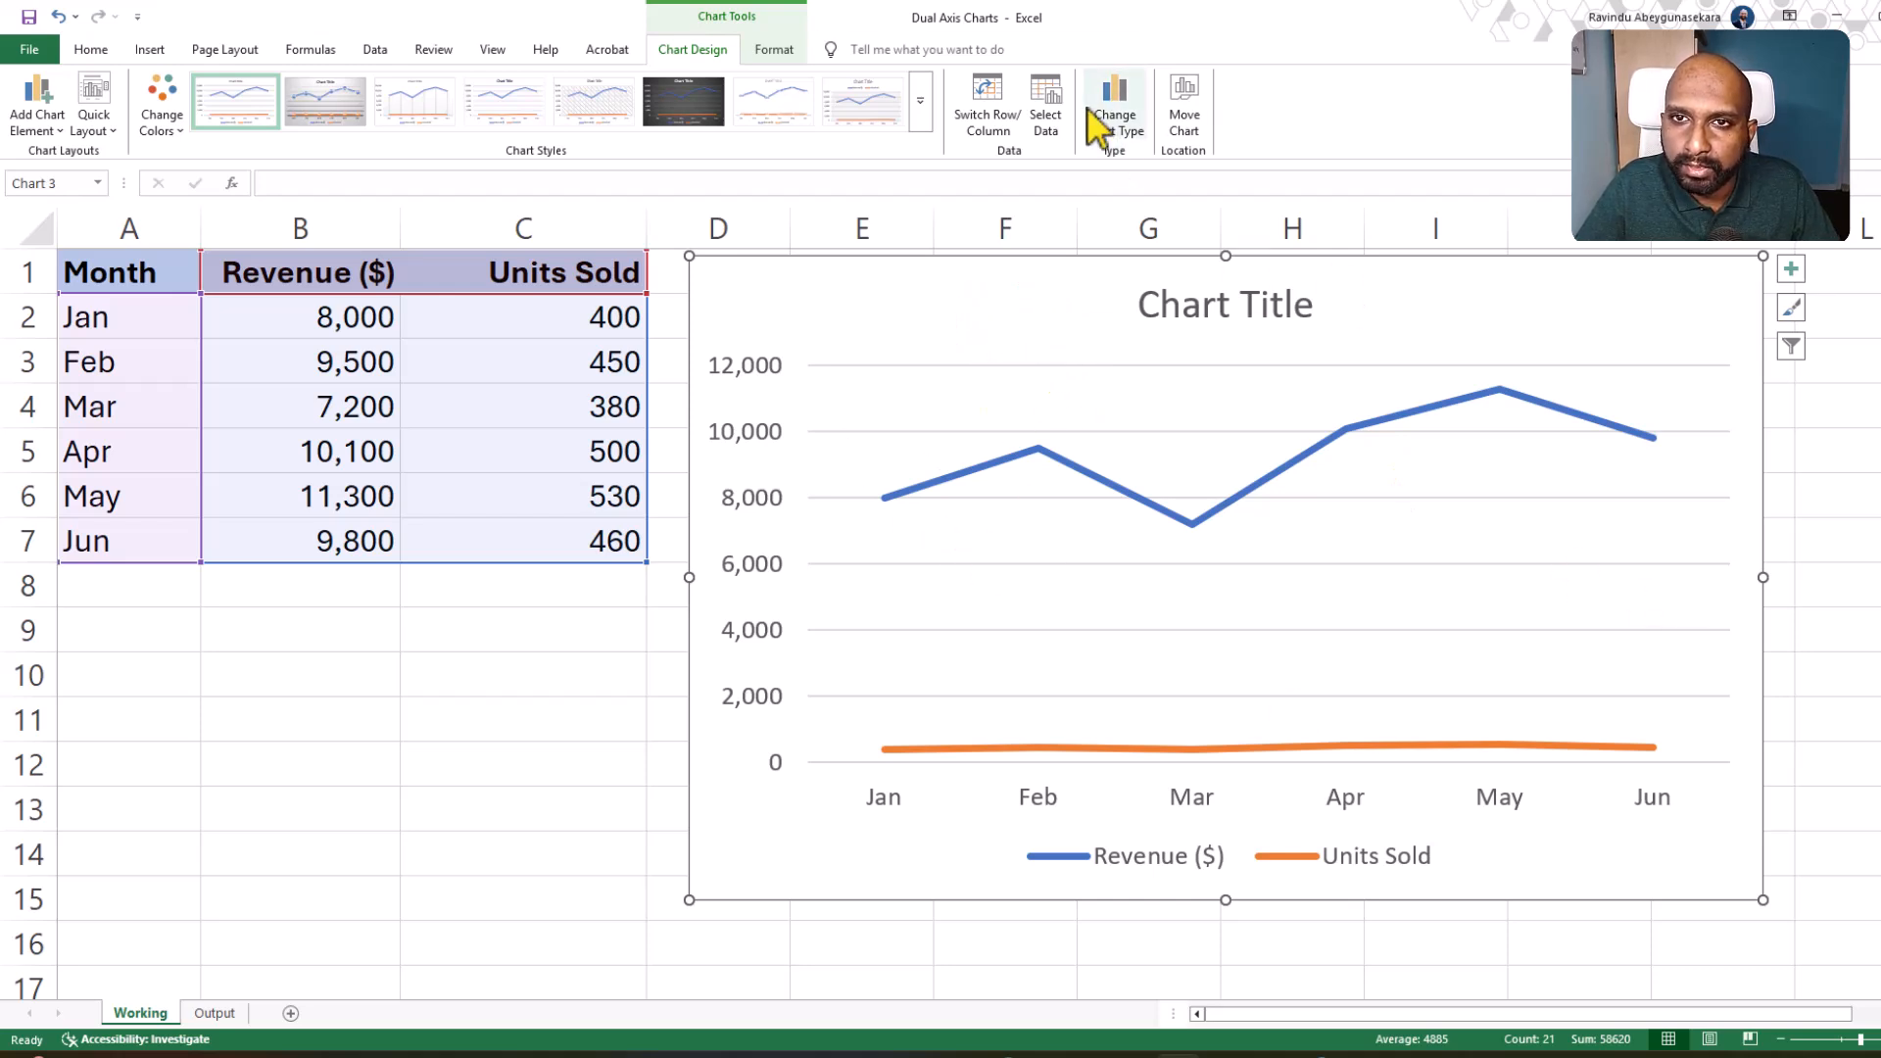
click(1115, 125)
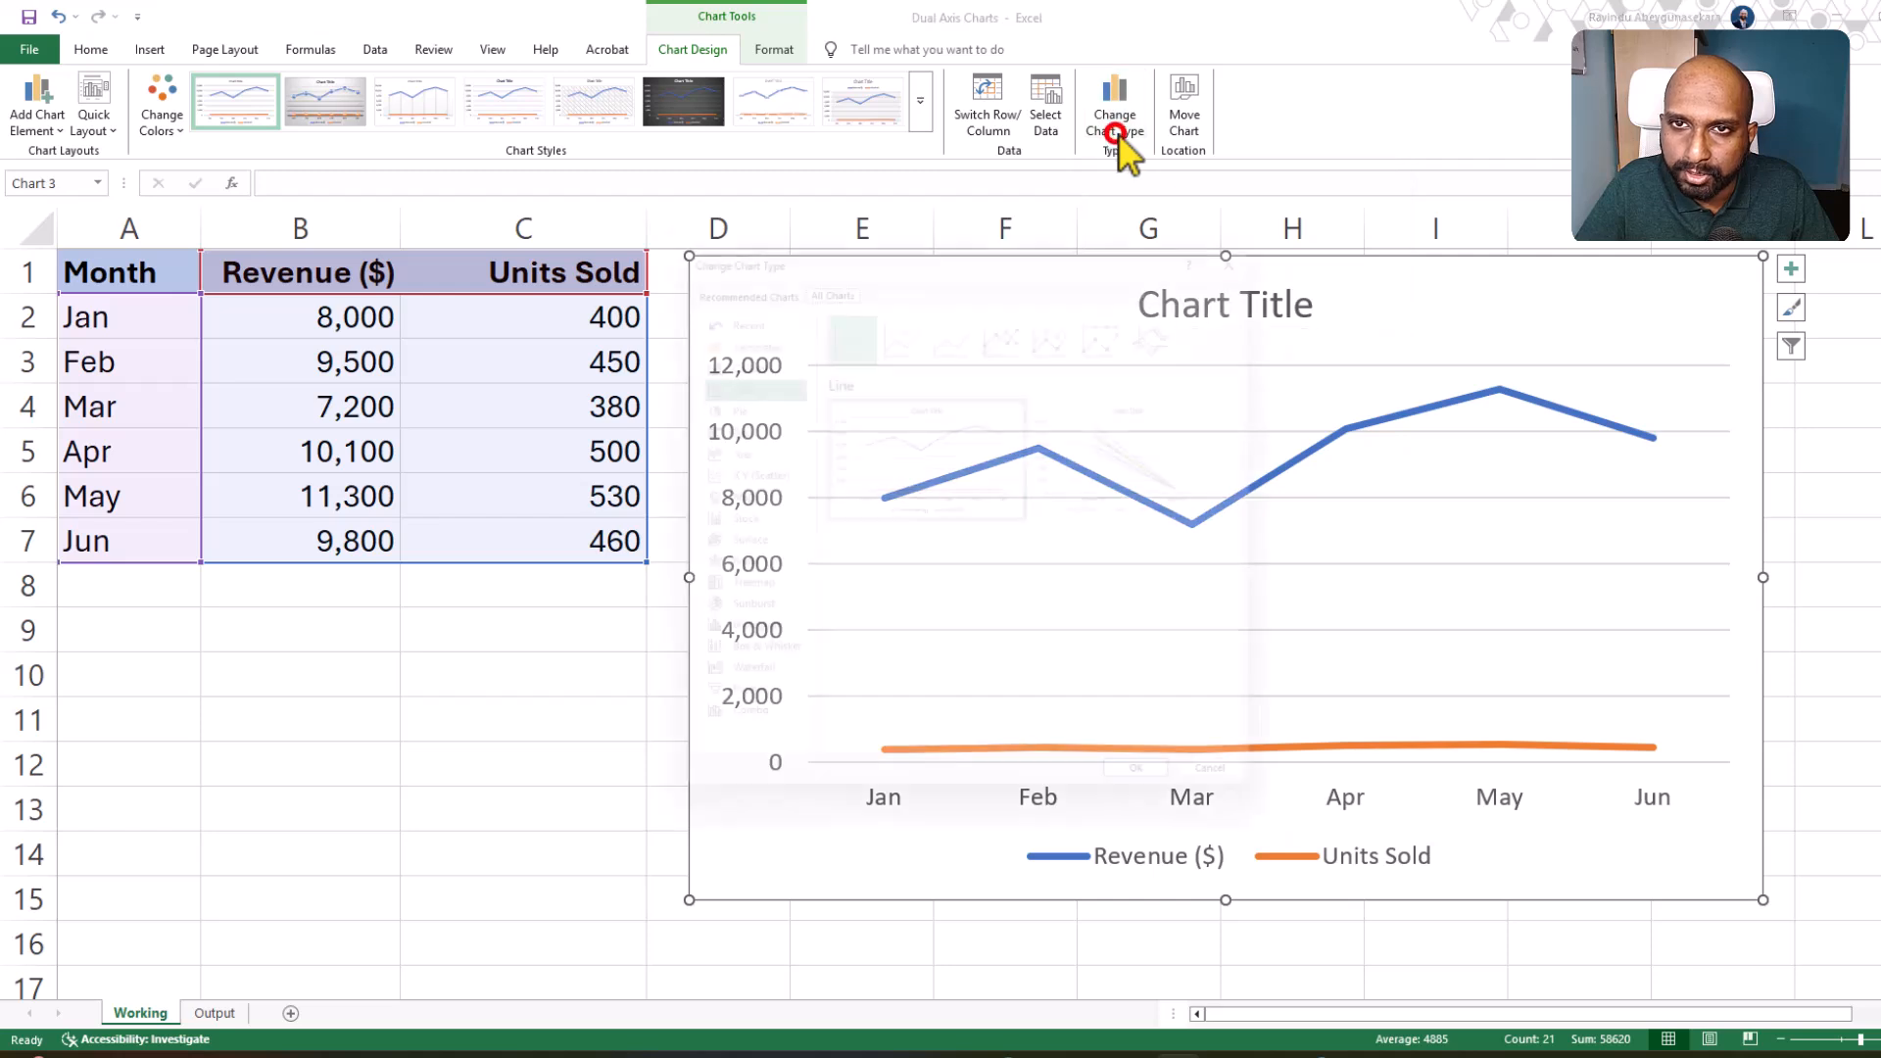
mouse_move(970, 236)
mouse_down()
mouse_move(1004, 240)
mouse_move(998, 225)
mouse_up()
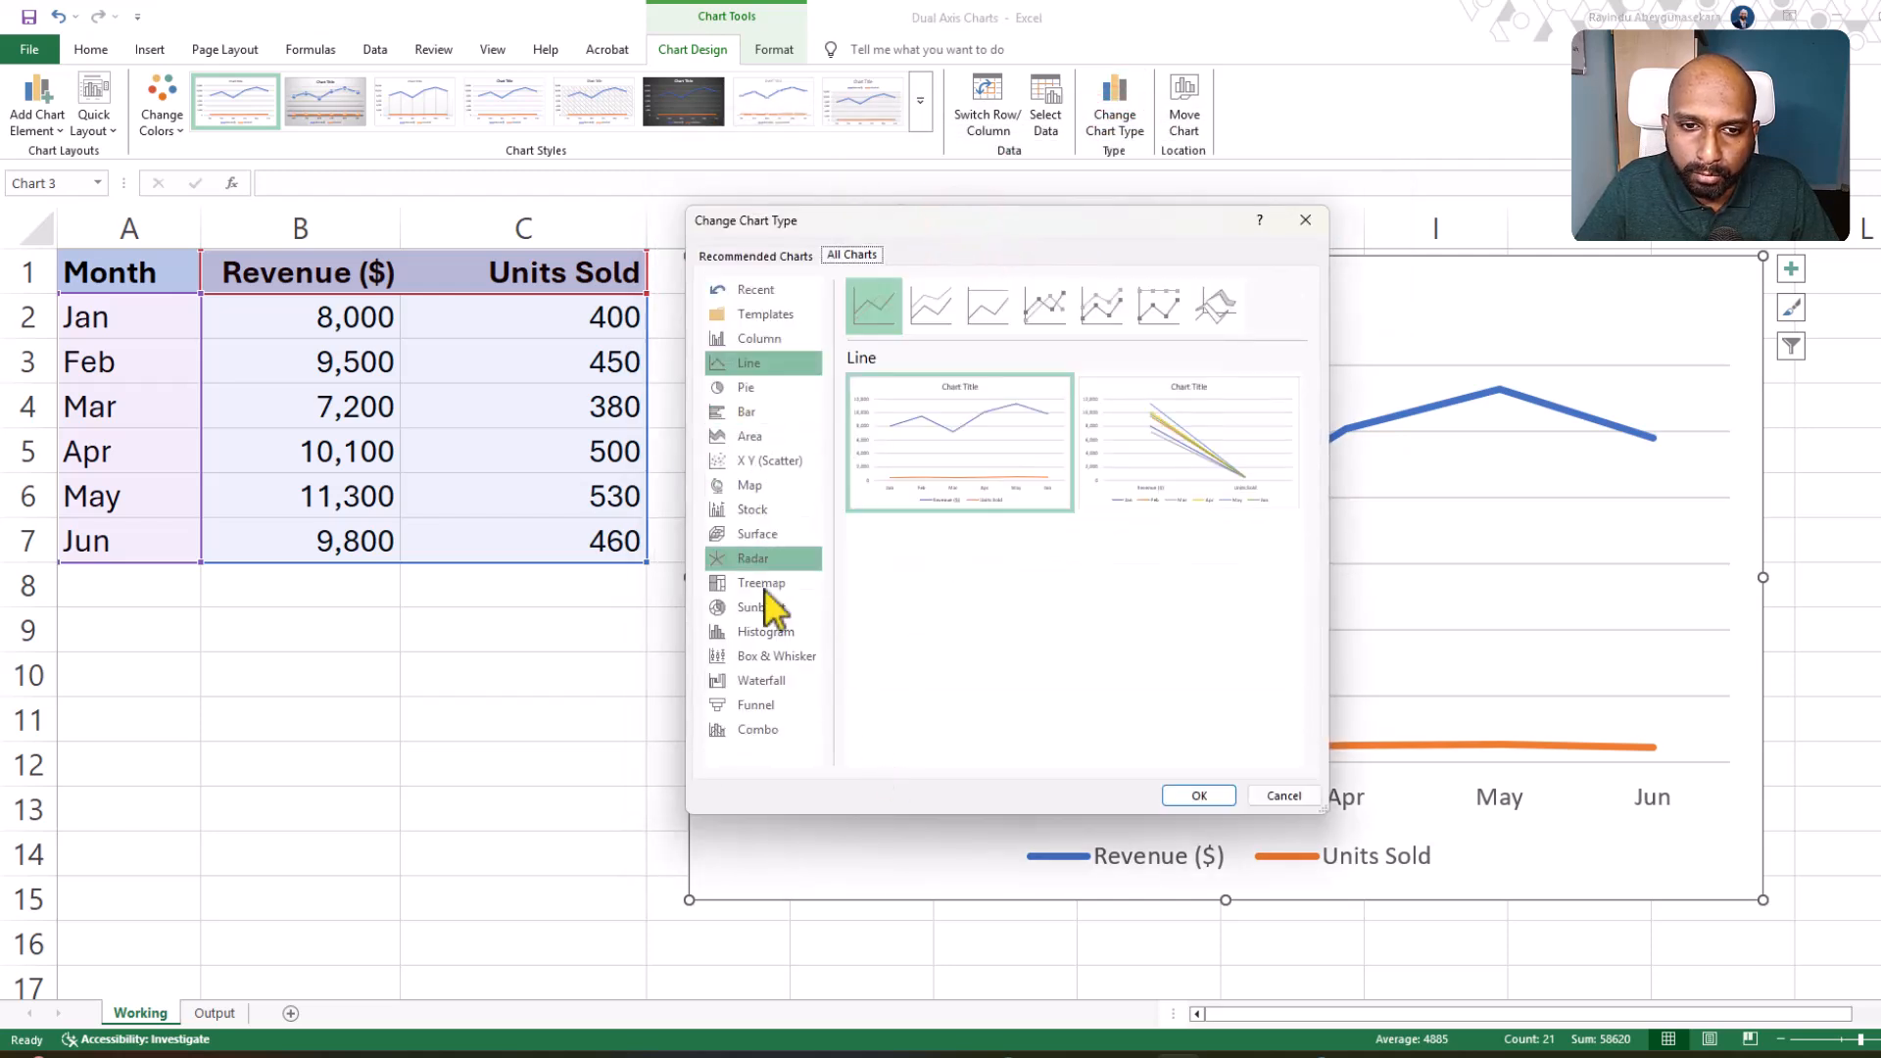
click(752, 733)
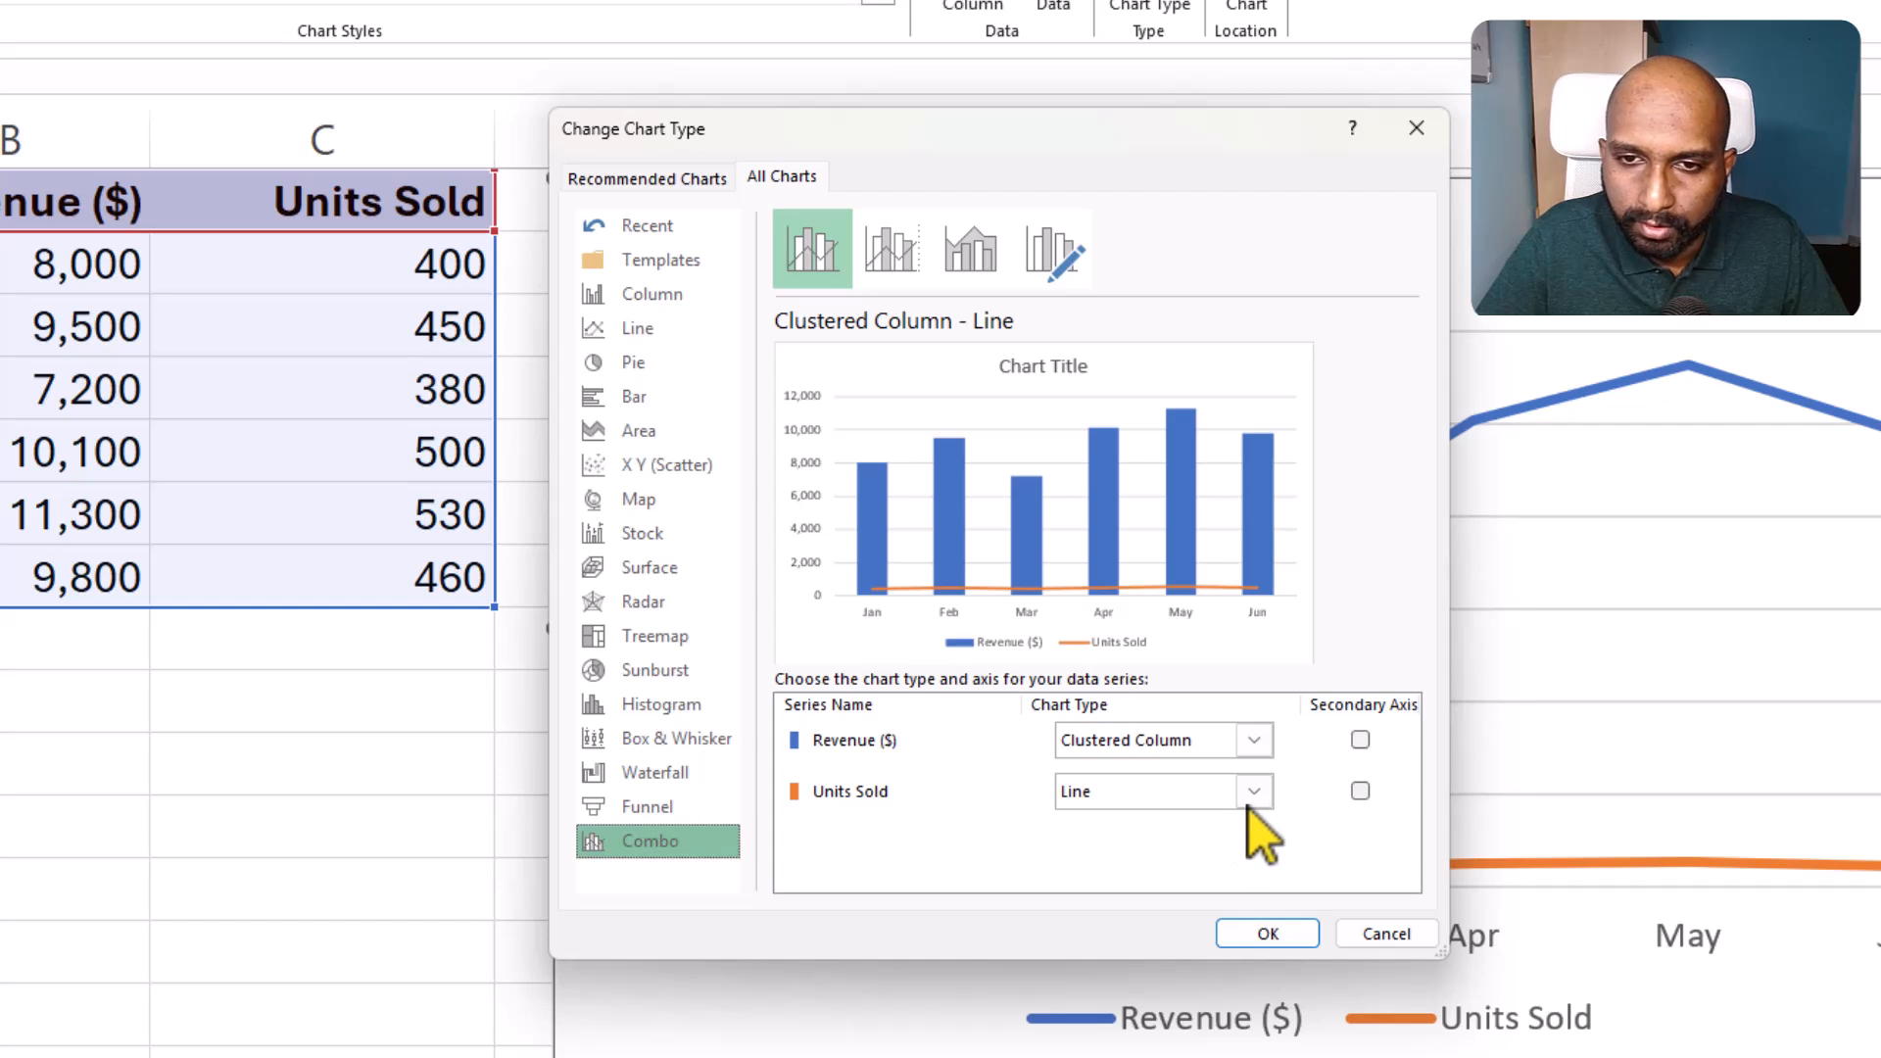
click(1107, 749)
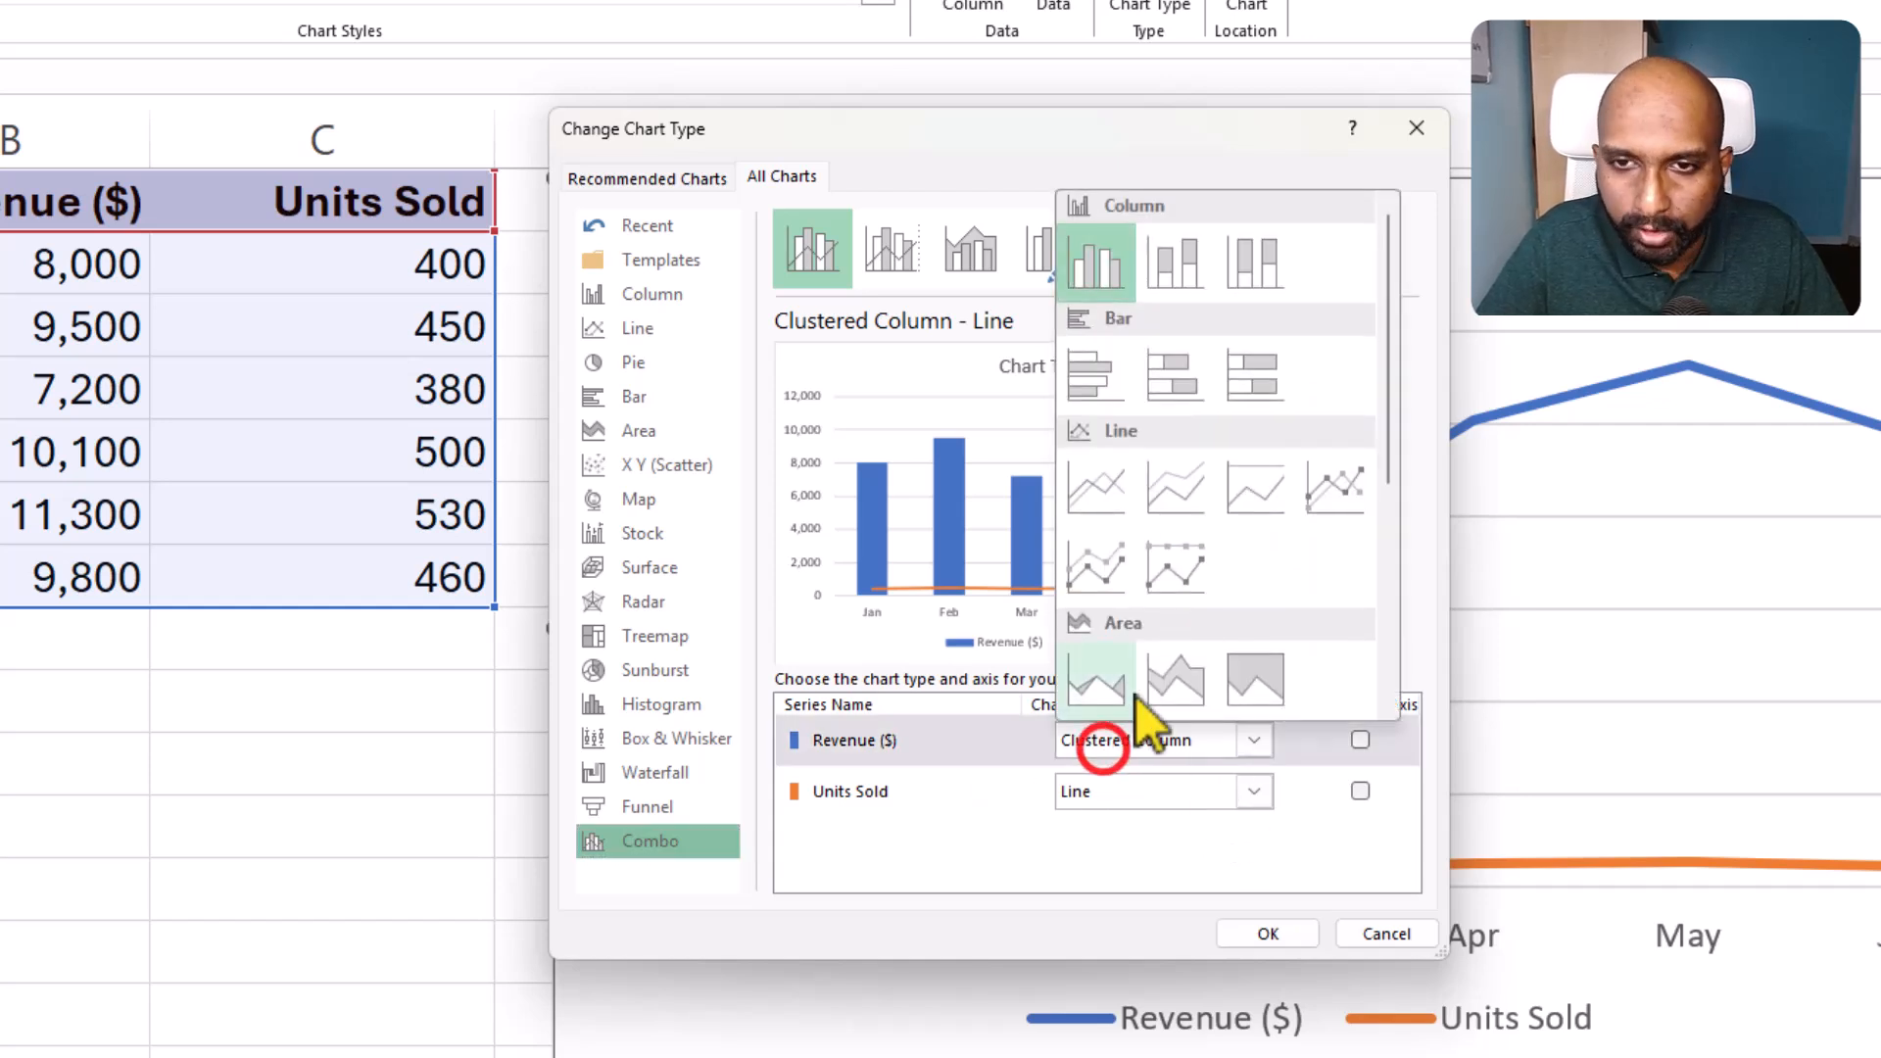
click(1101, 491)
Step: Set the Units Sold series to Stacked Column on the secondary axis and apply the combo chart
click(1095, 796)
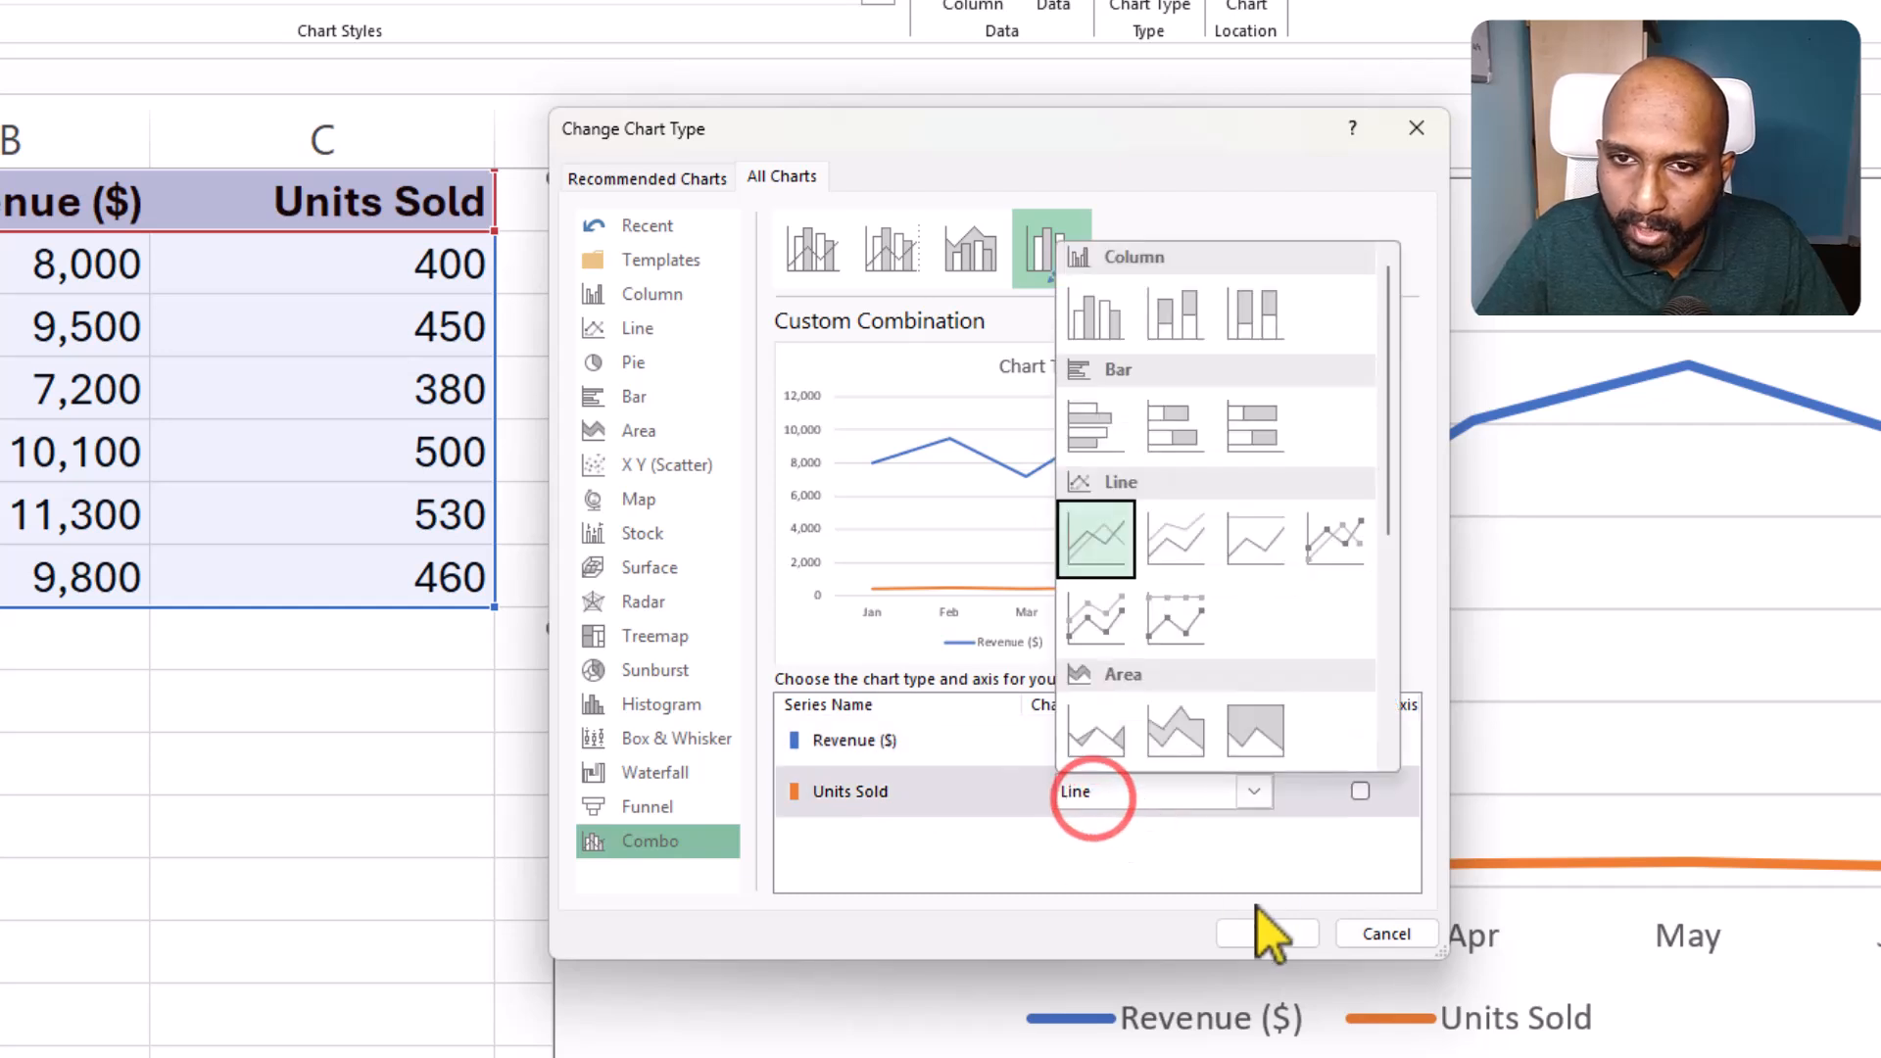
click(1177, 318)
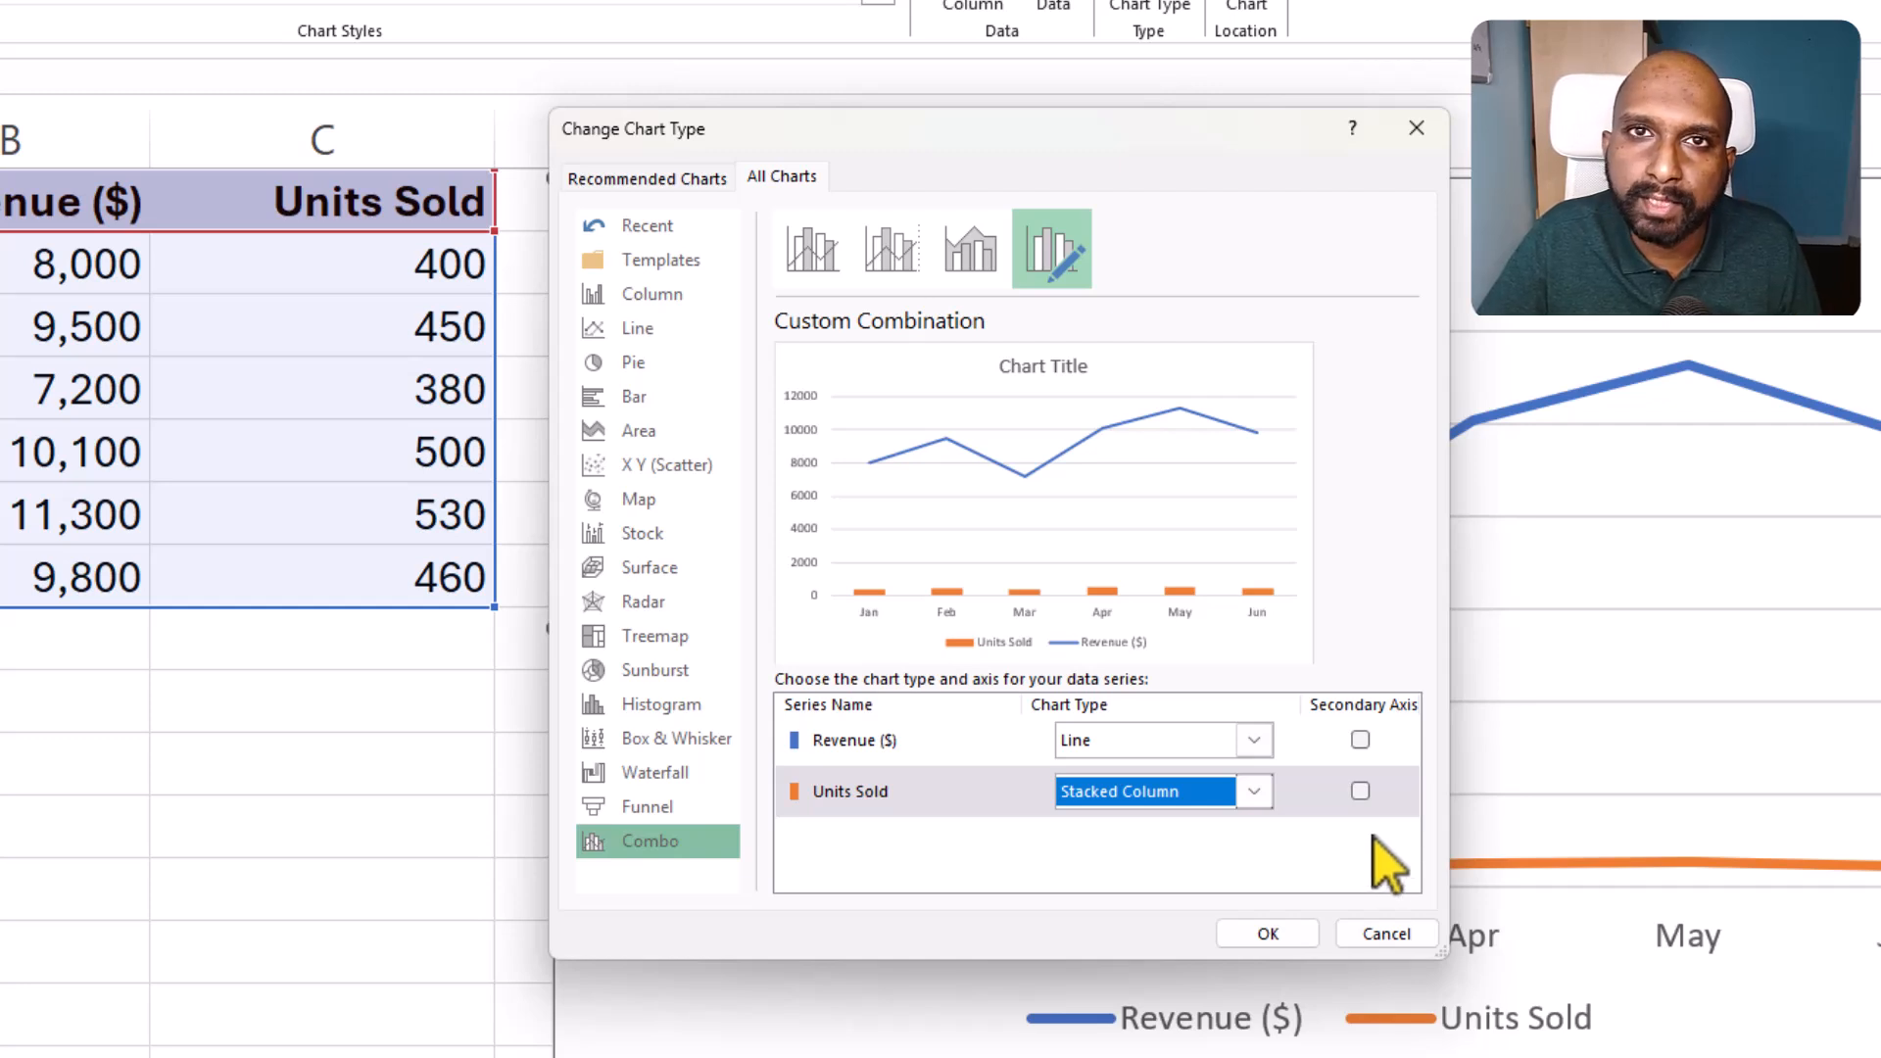
click(1361, 792)
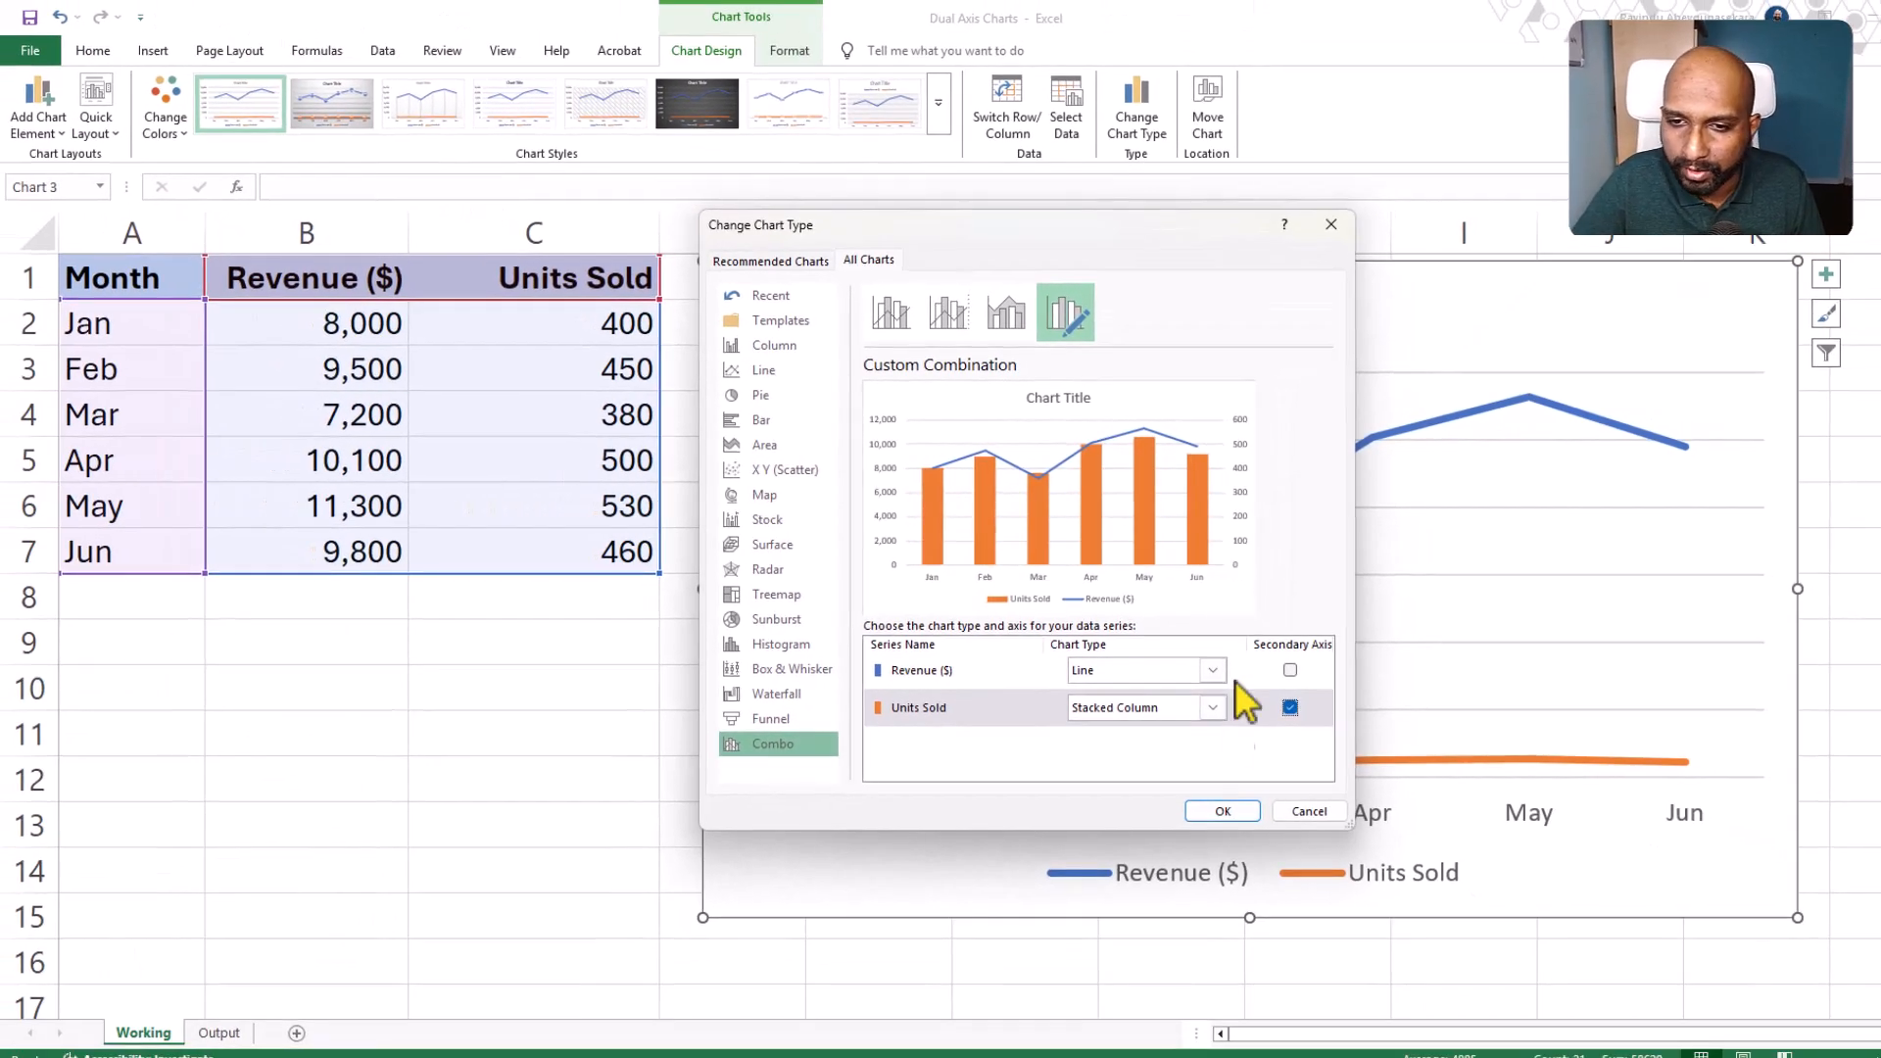
click(1224, 813)
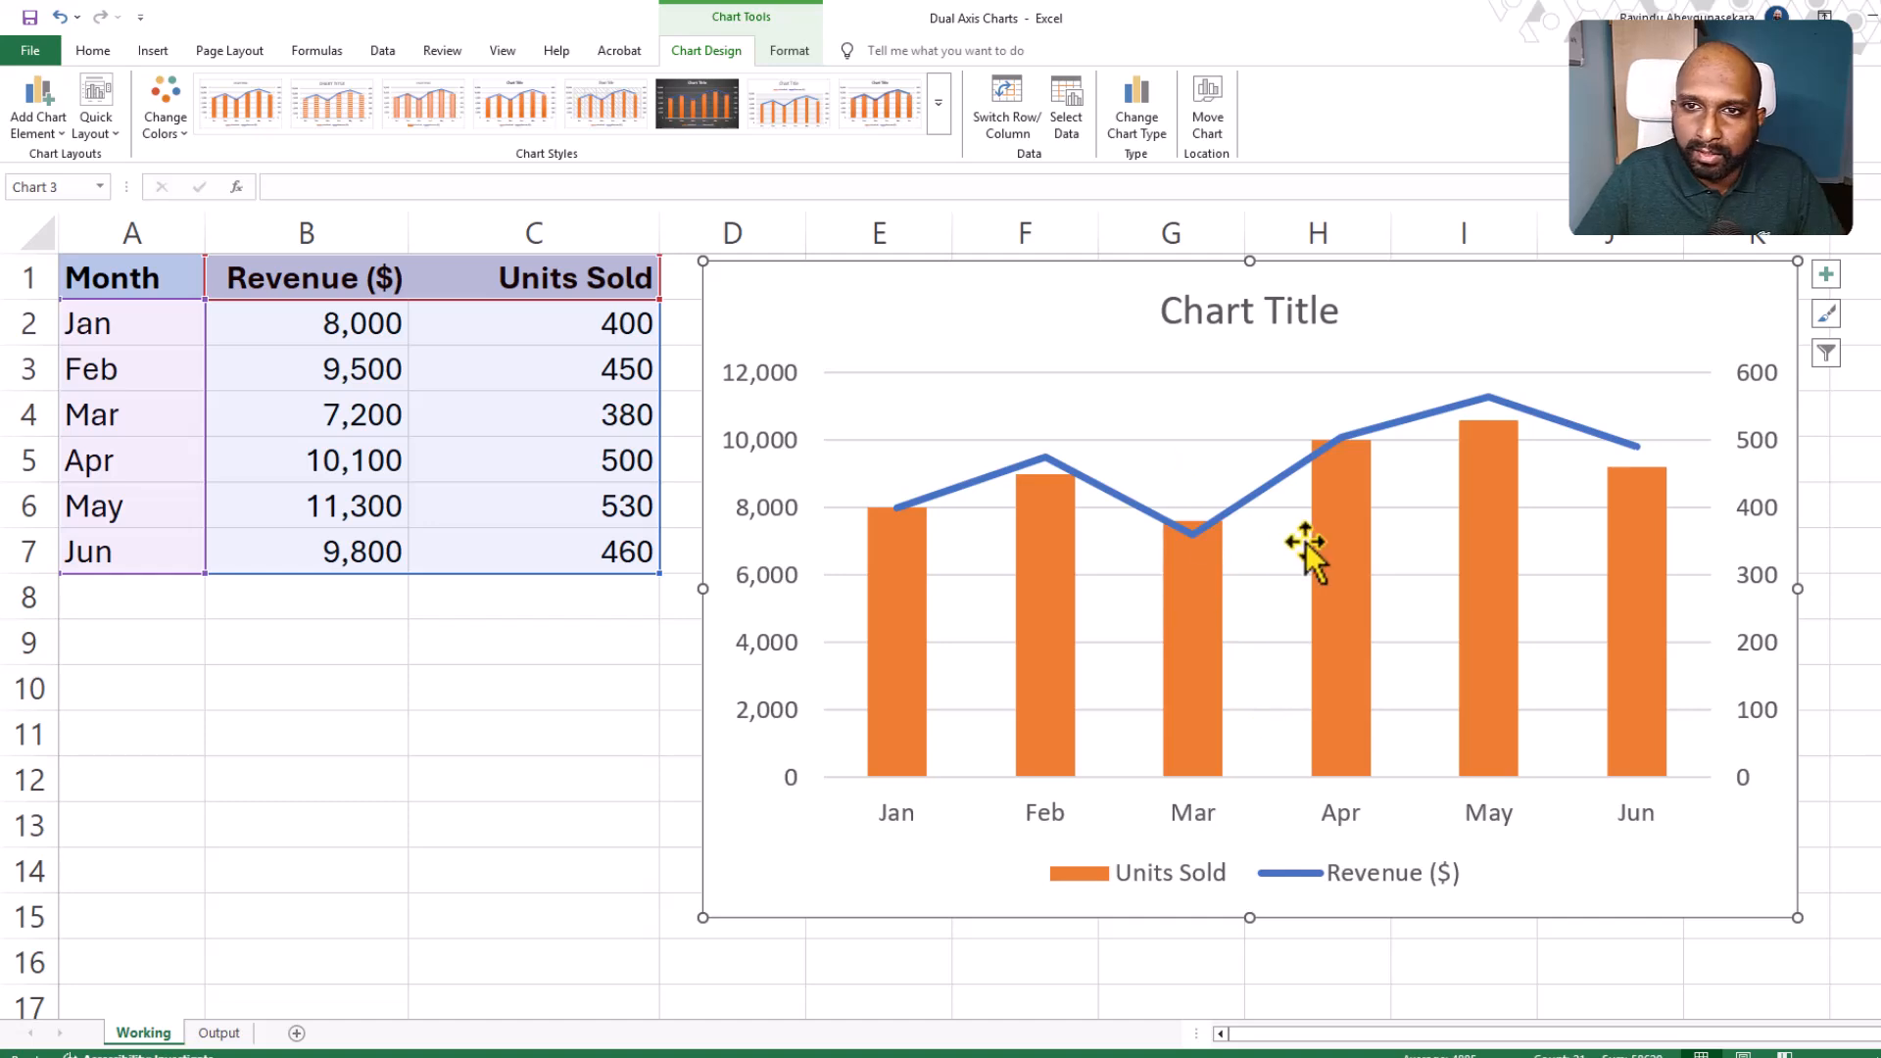
Step: Replace the chart title with "Monthly Sales Performance"
click(1203, 310)
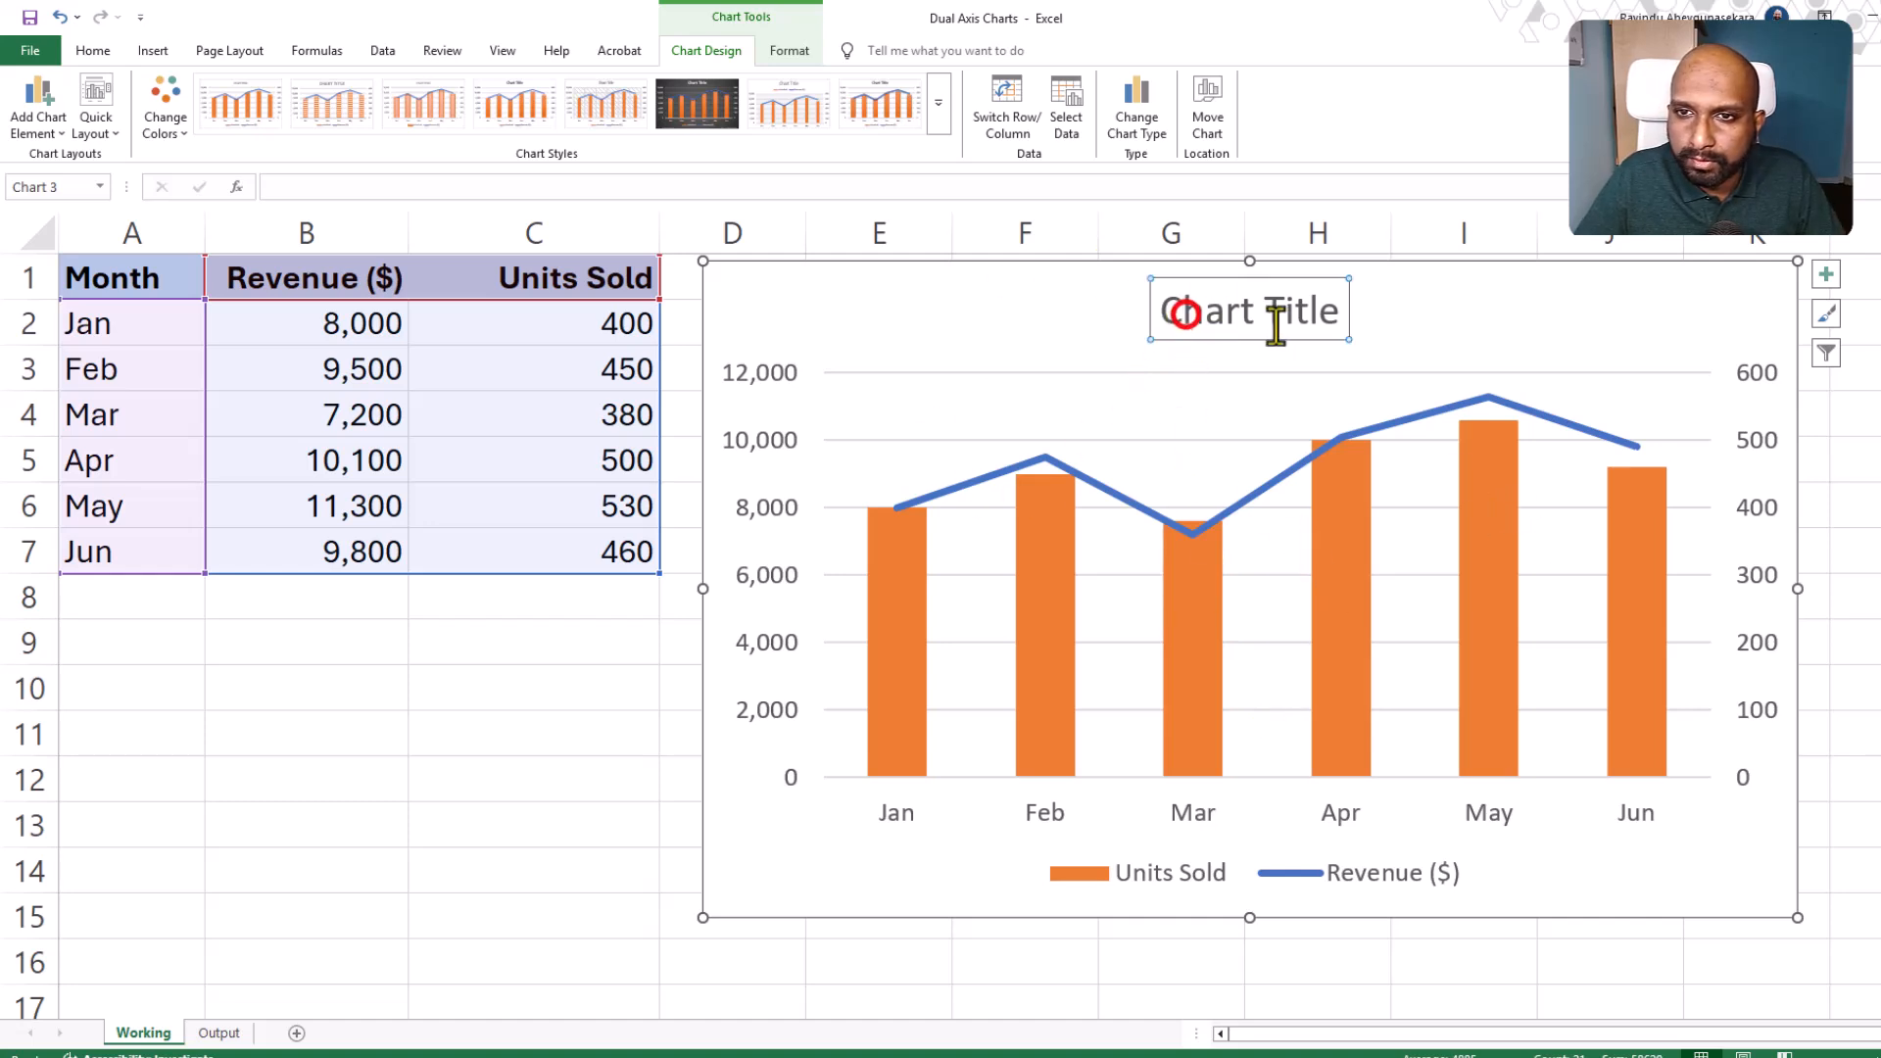
click(1183, 311)
double_click(1239, 311)
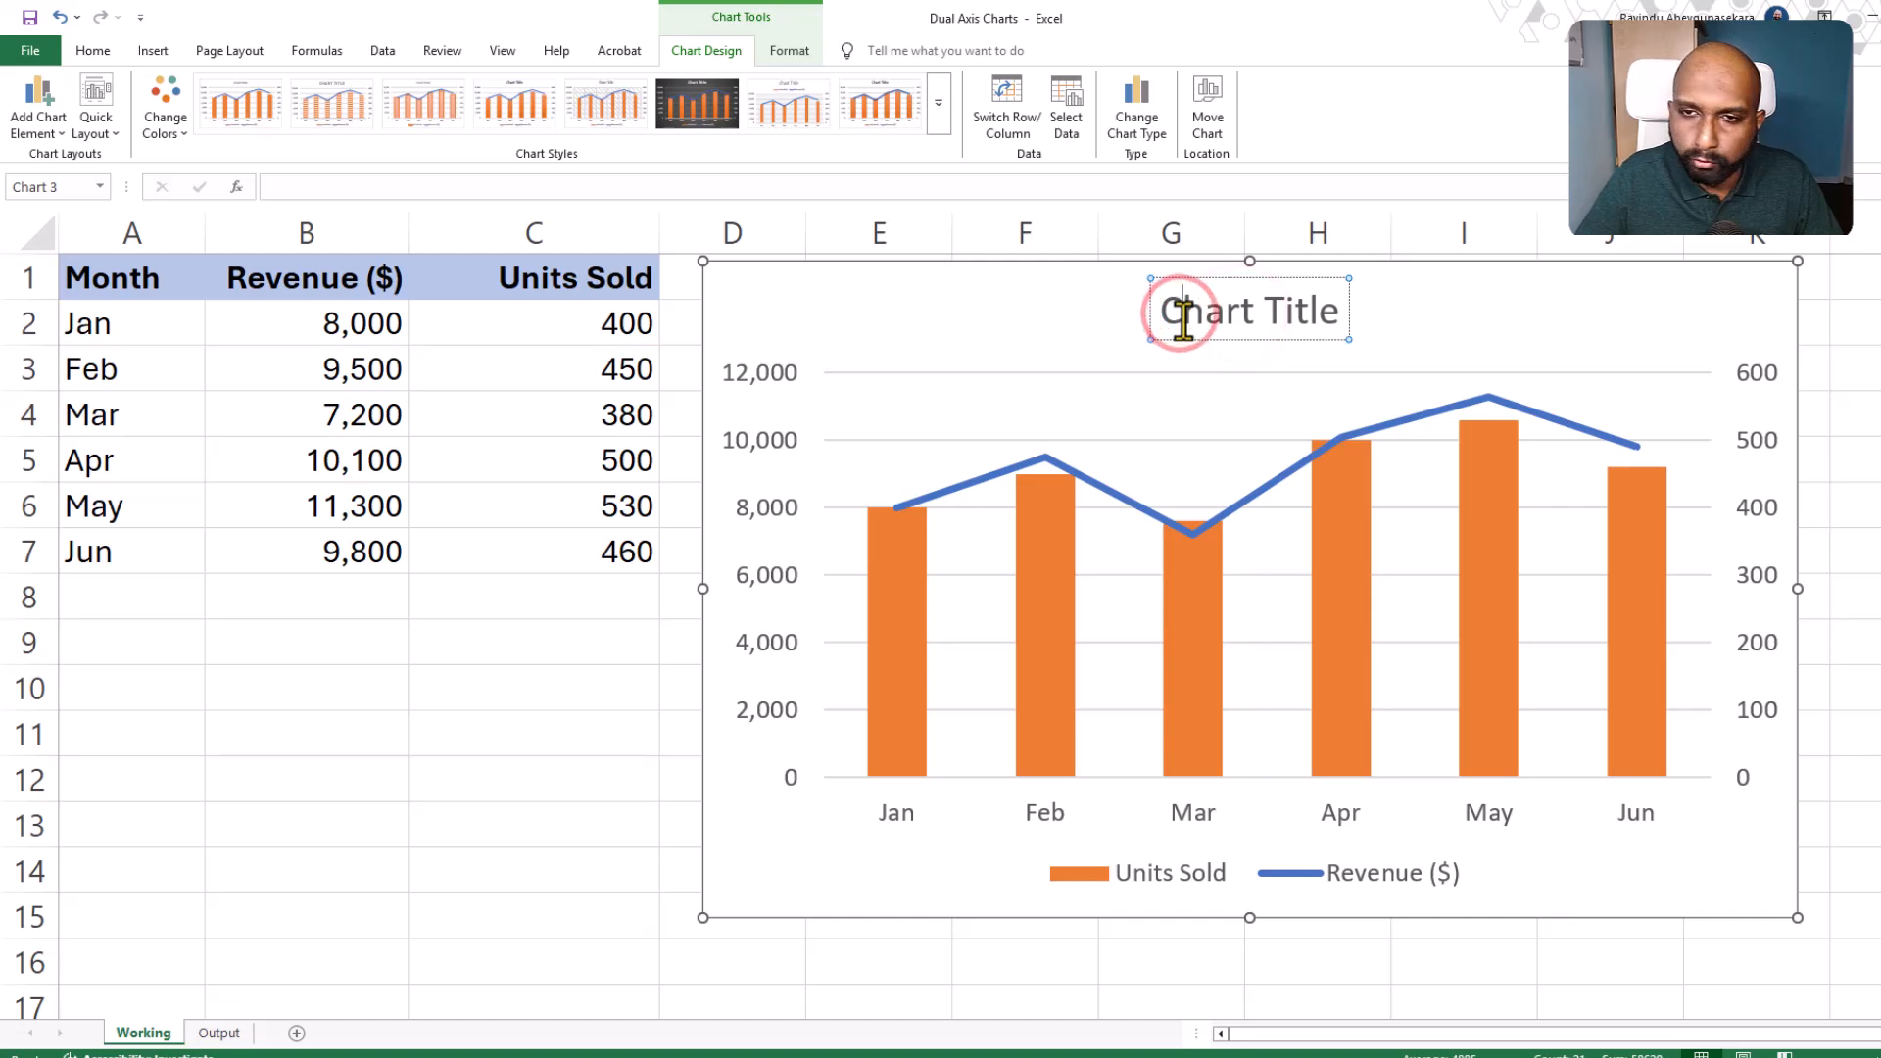
triple_click(1184, 314)
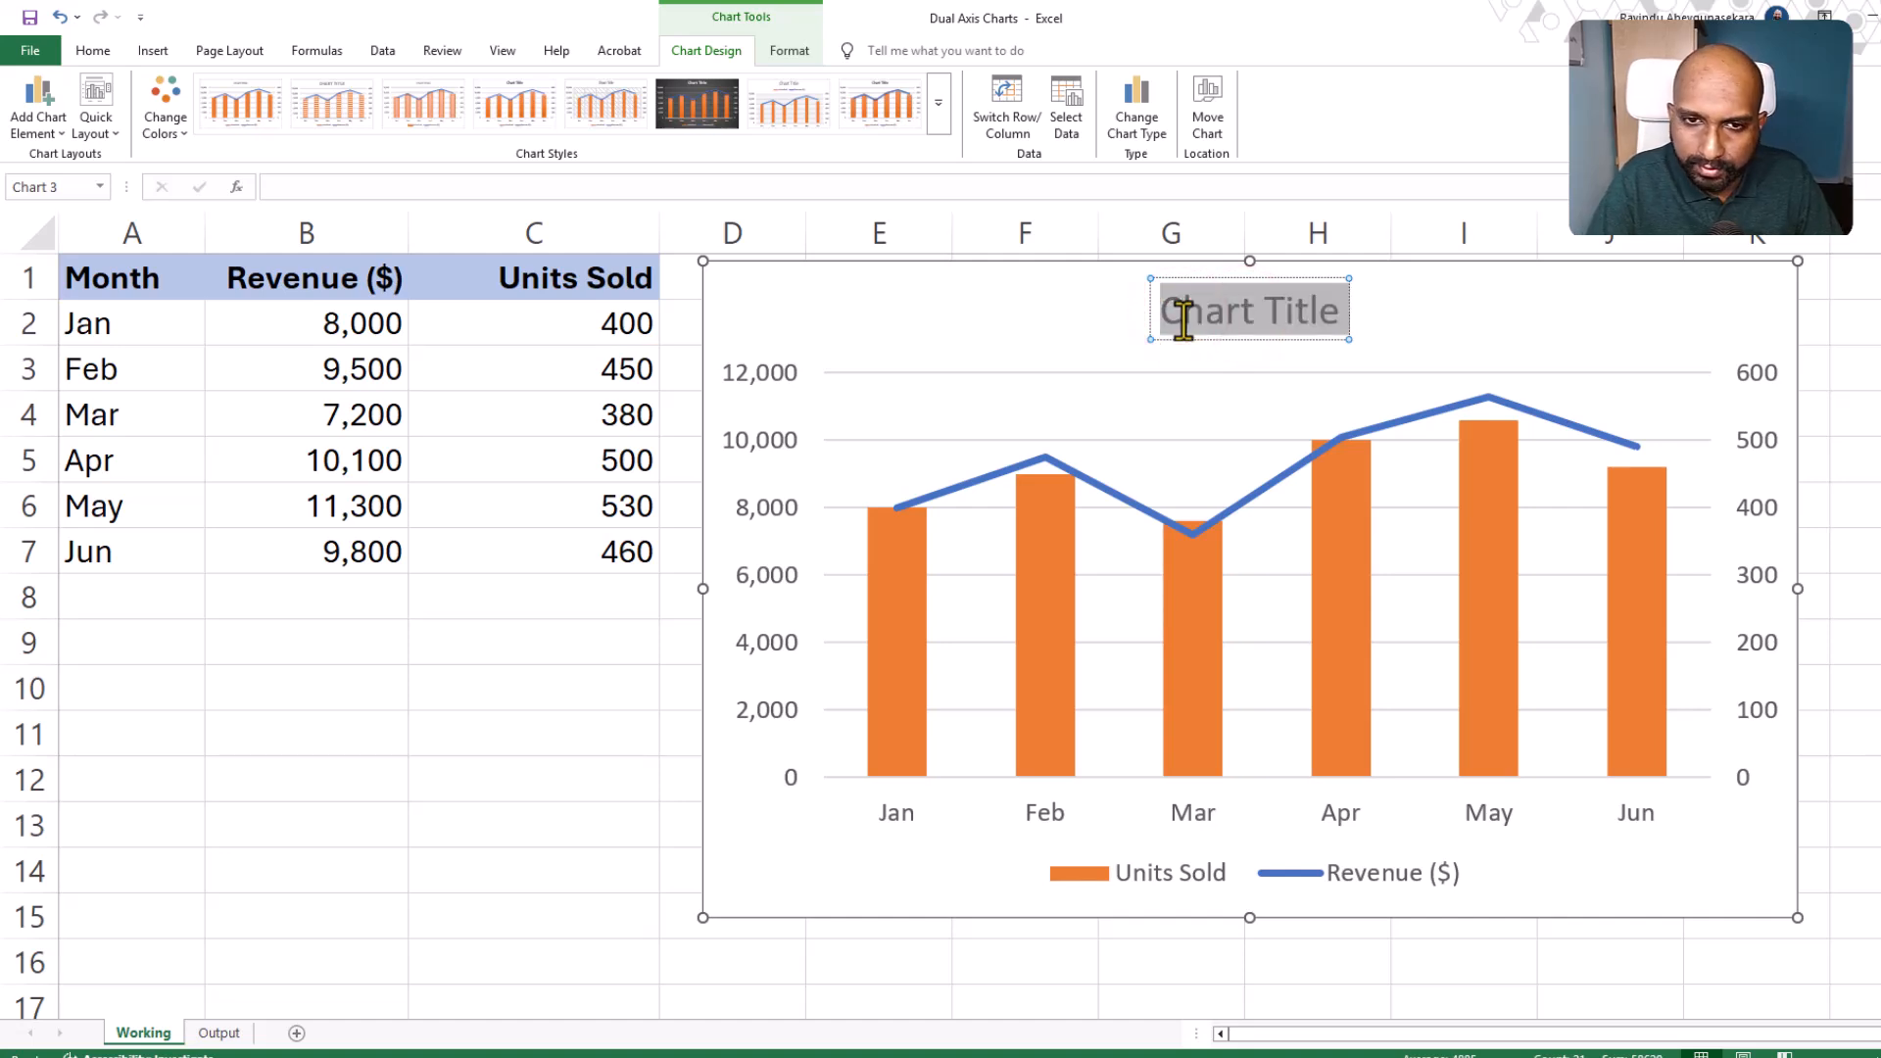
text(M)
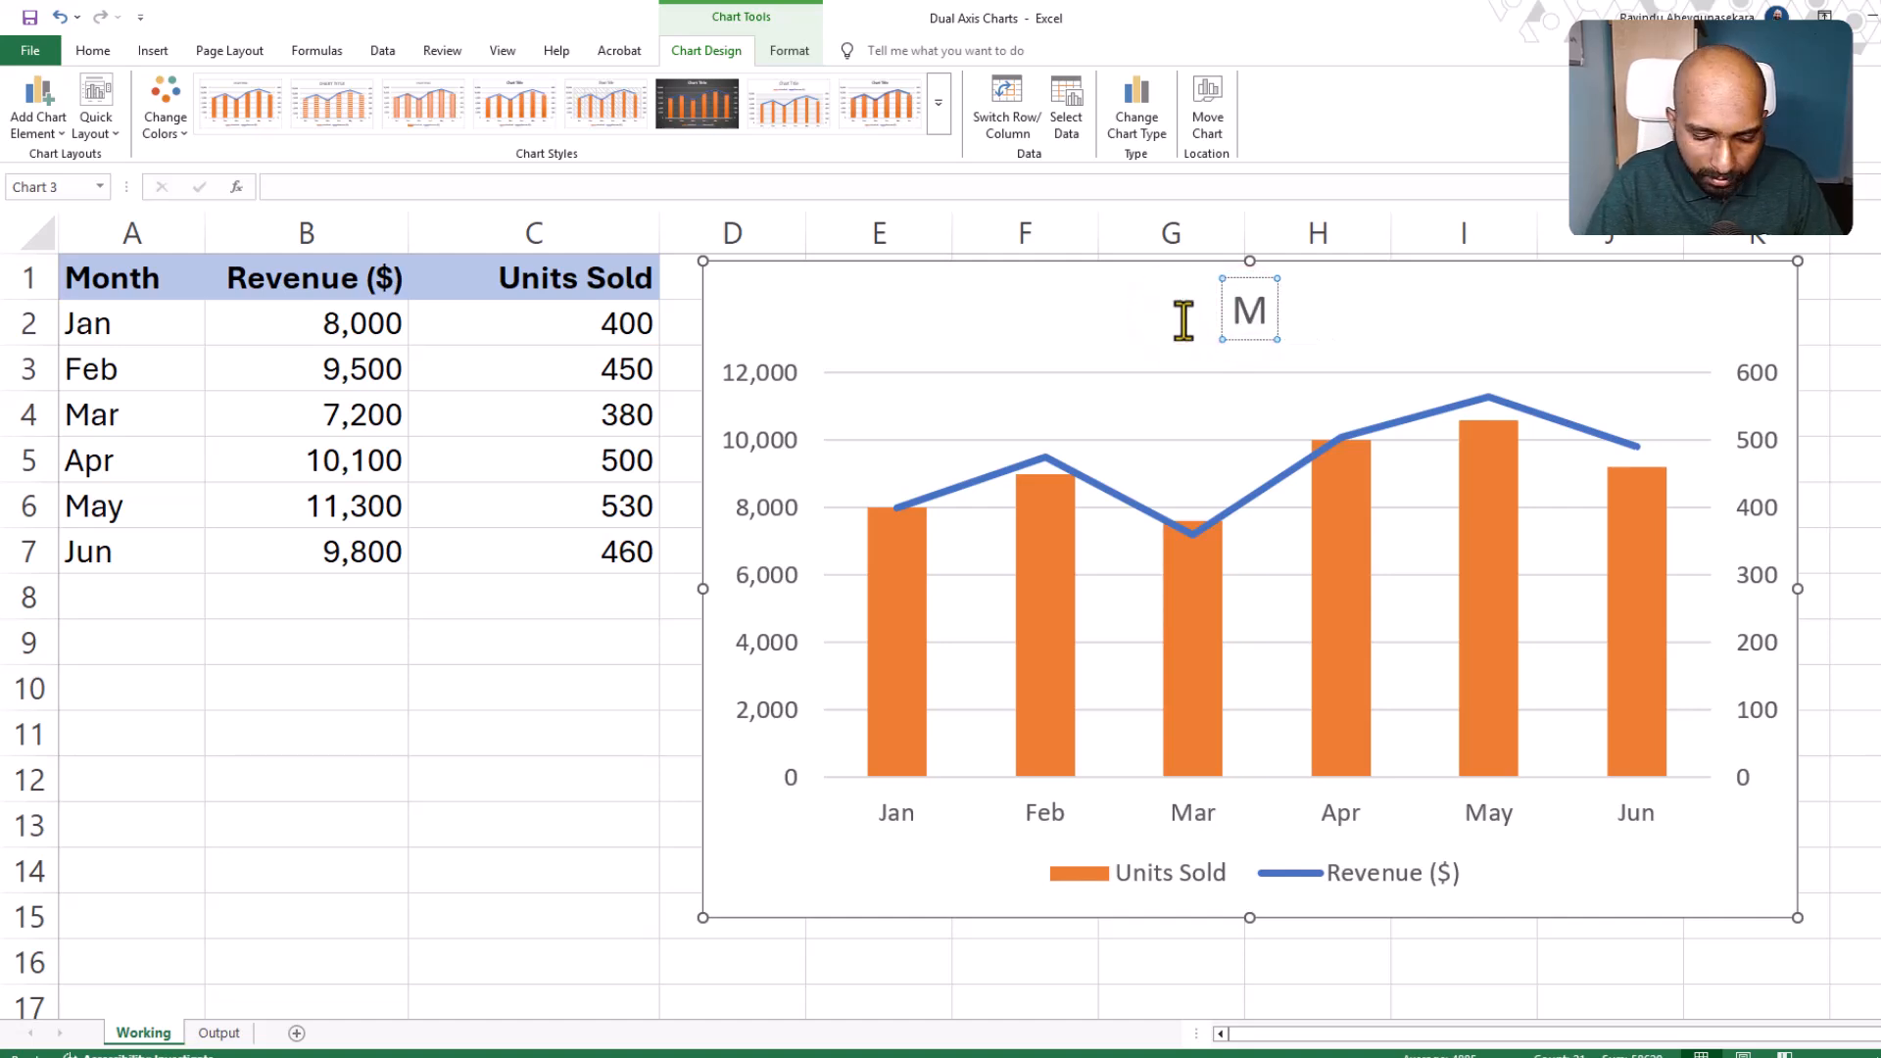
text(onthly Sales Performance)
click(961, 299)
Step: Make the chart title bold
click(1044, 308)
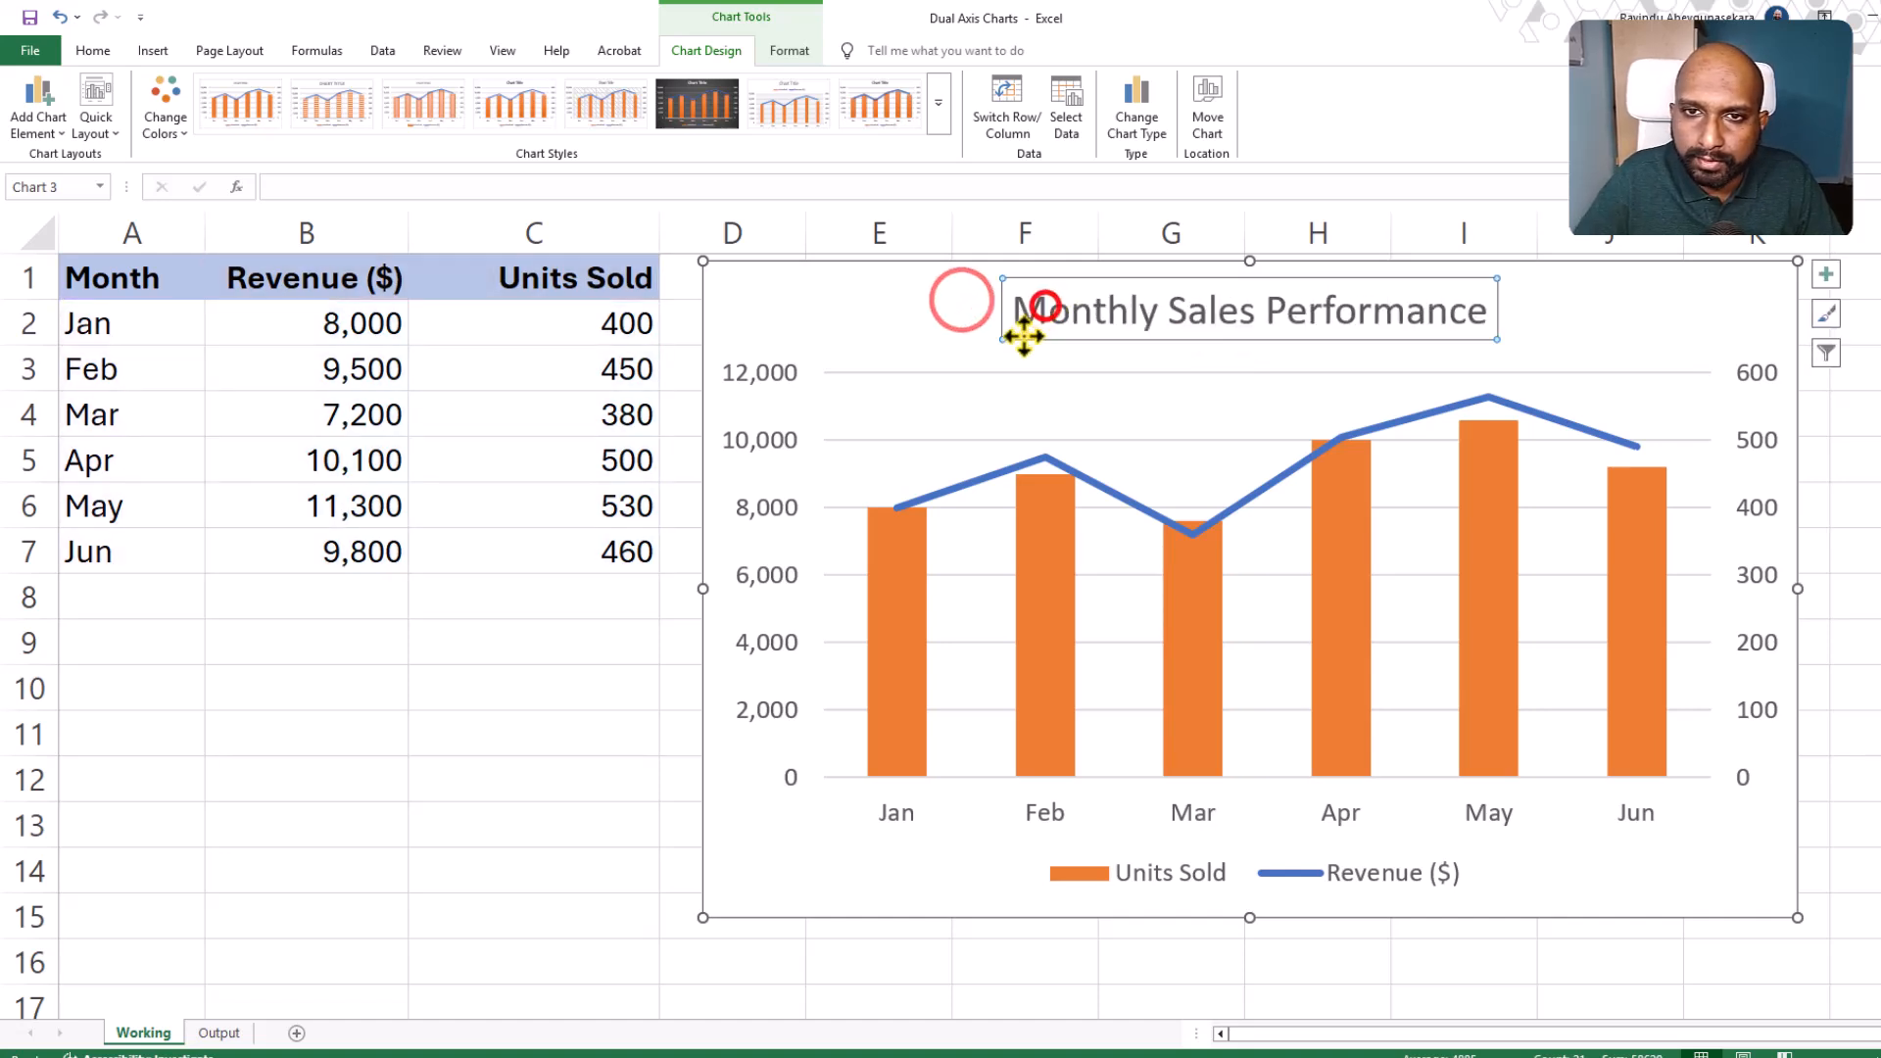
click(93, 50)
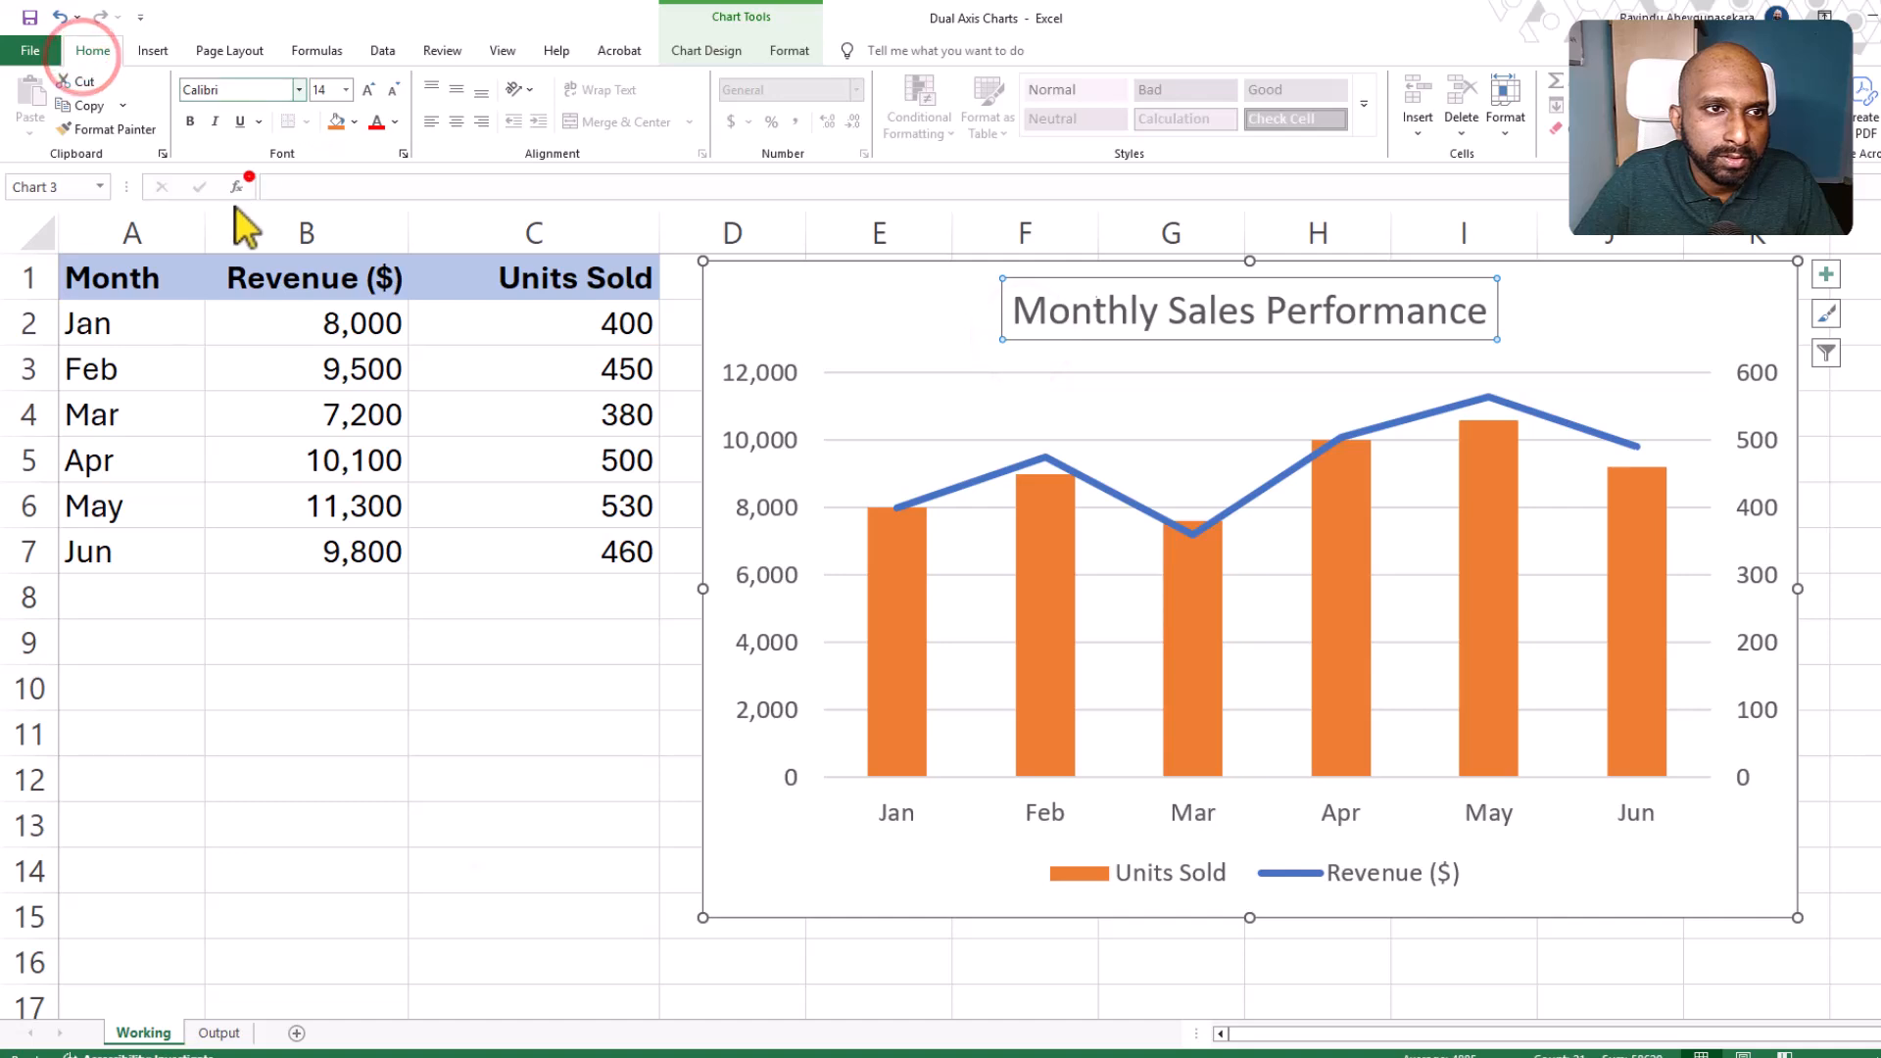
click(190, 120)
Step: Fill the Units Sold columns with Blue, Accent 1, Lighter 40%
click(1339, 563)
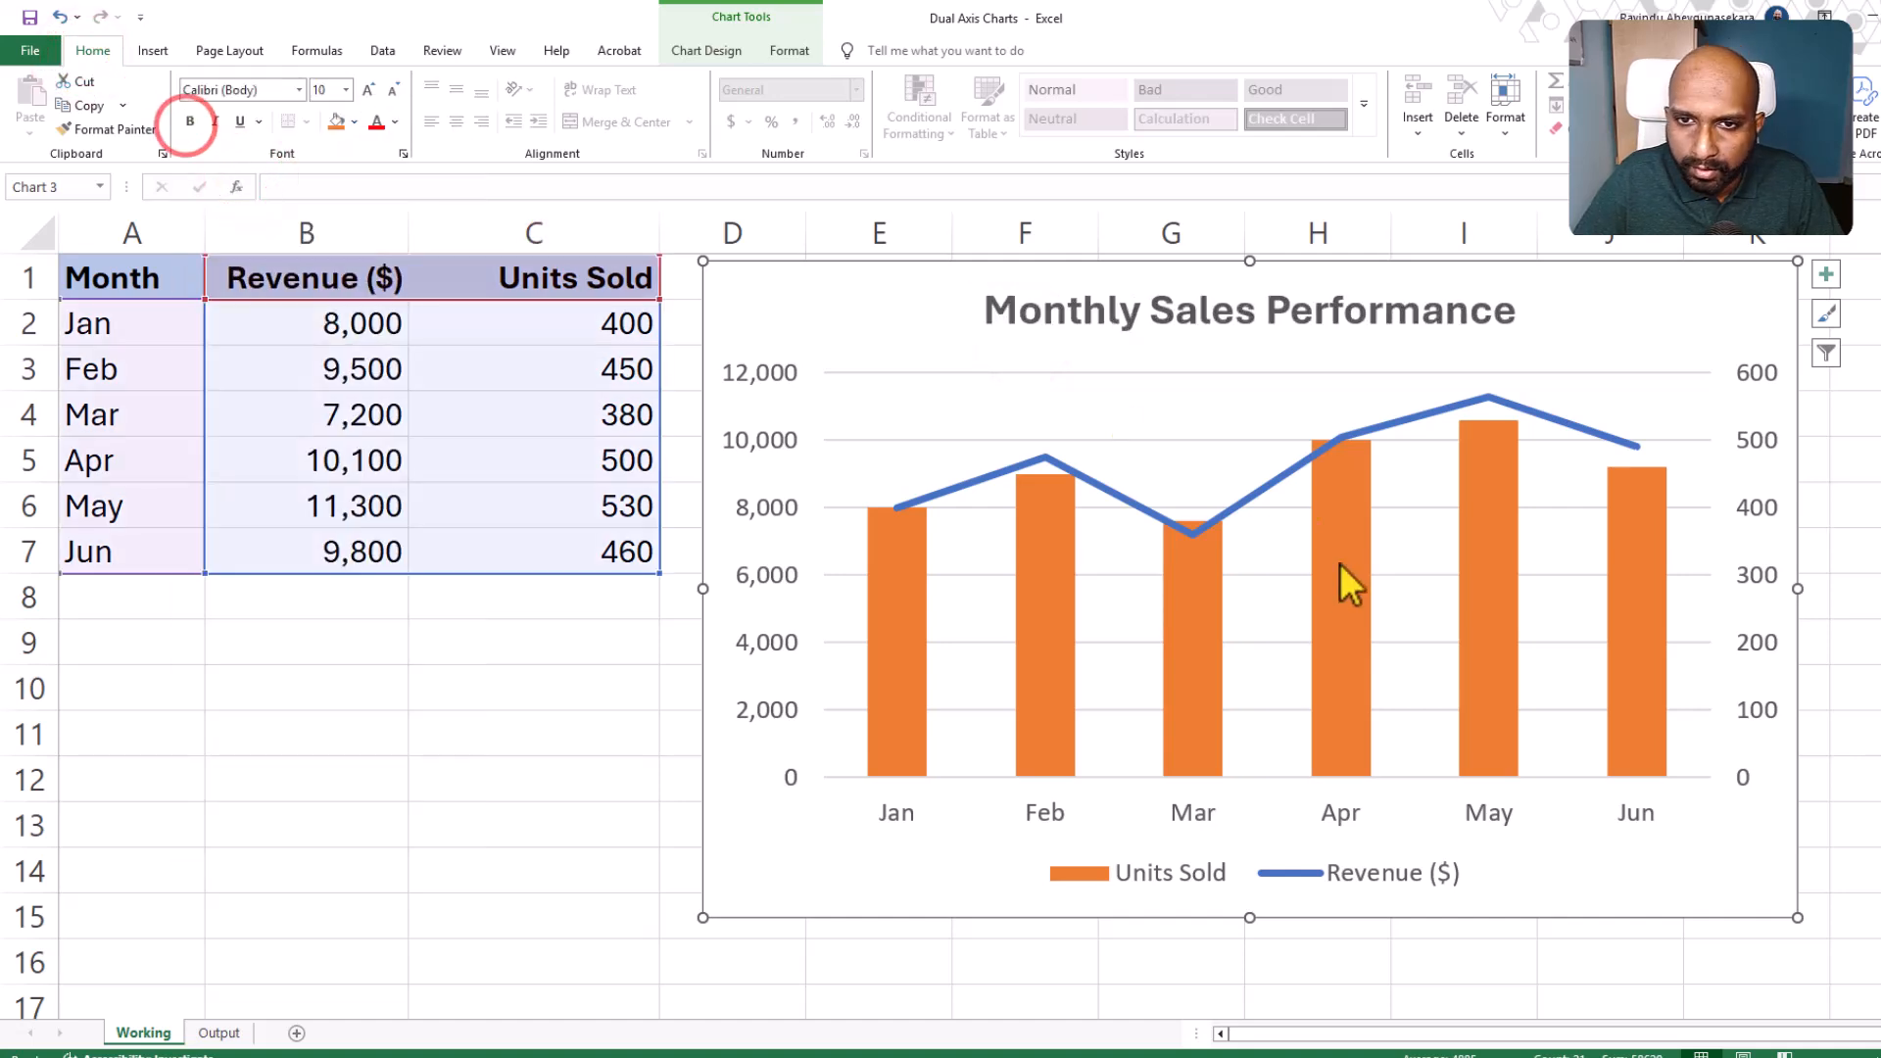
click(896, 573)
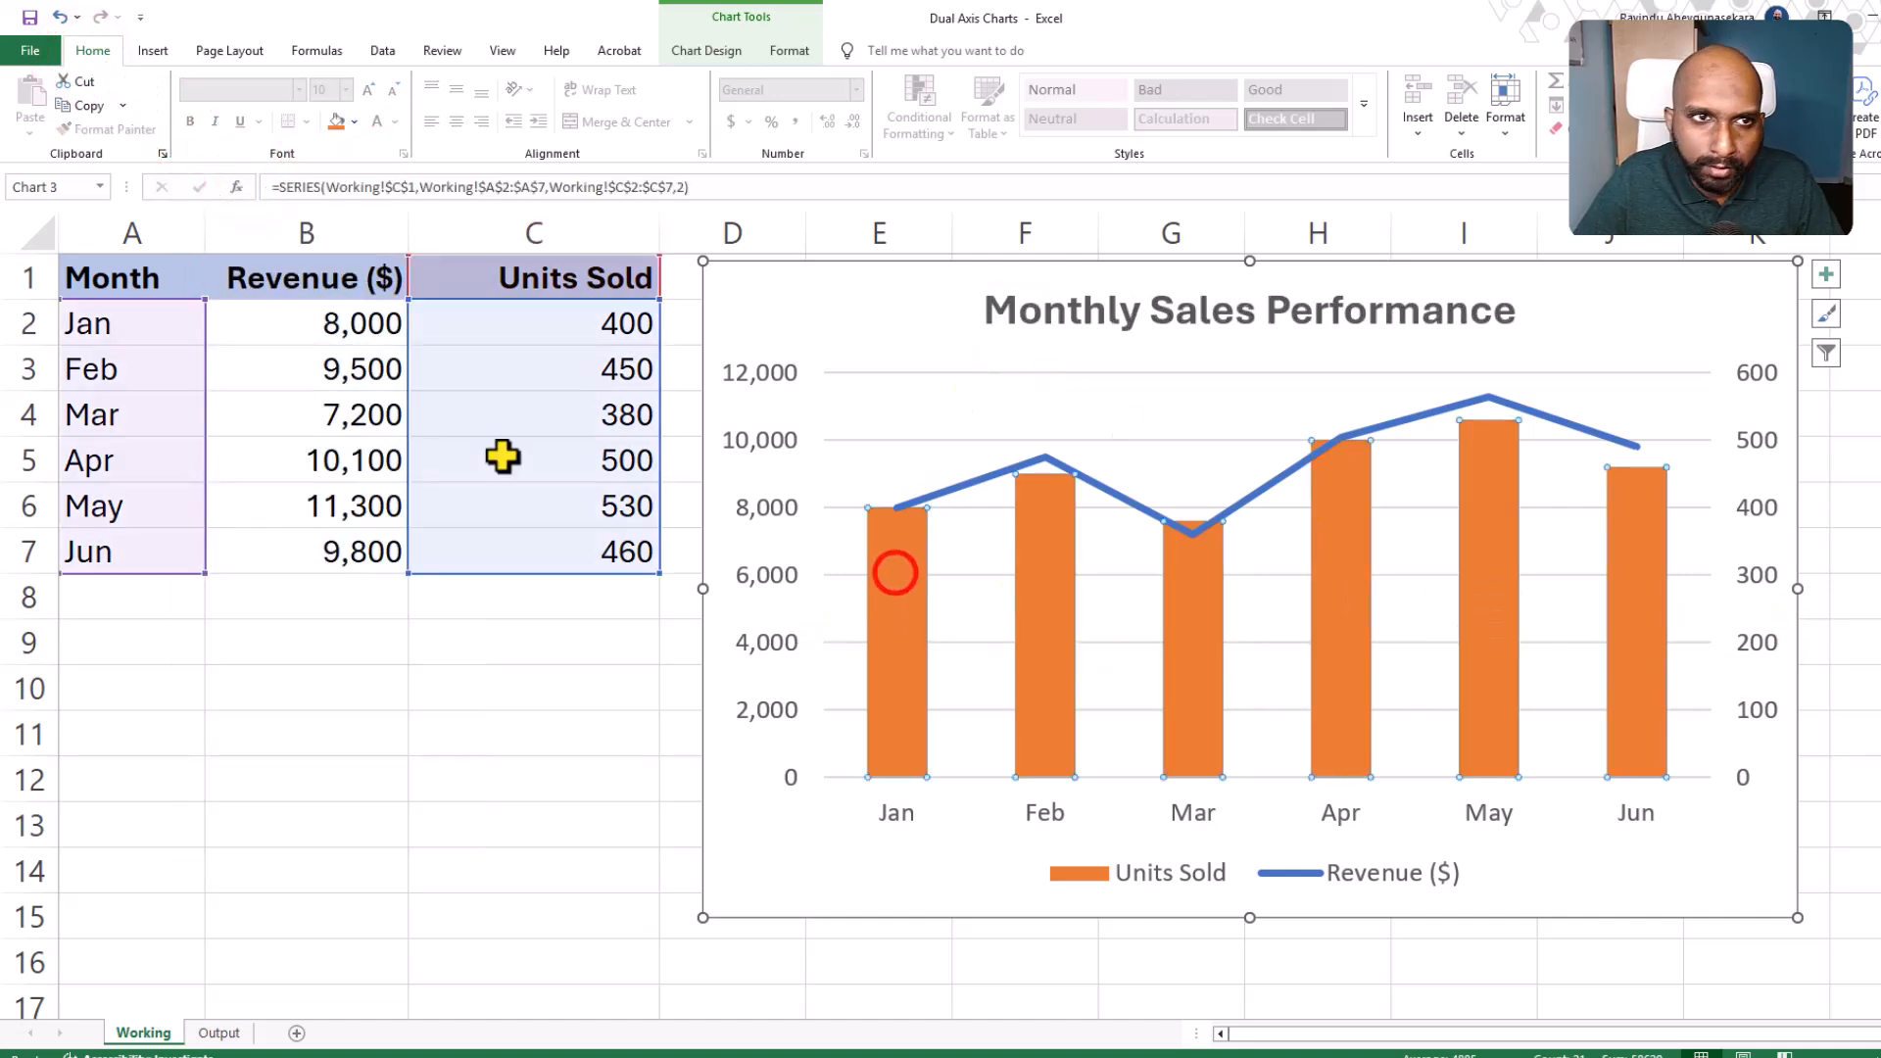
click(355, 121)
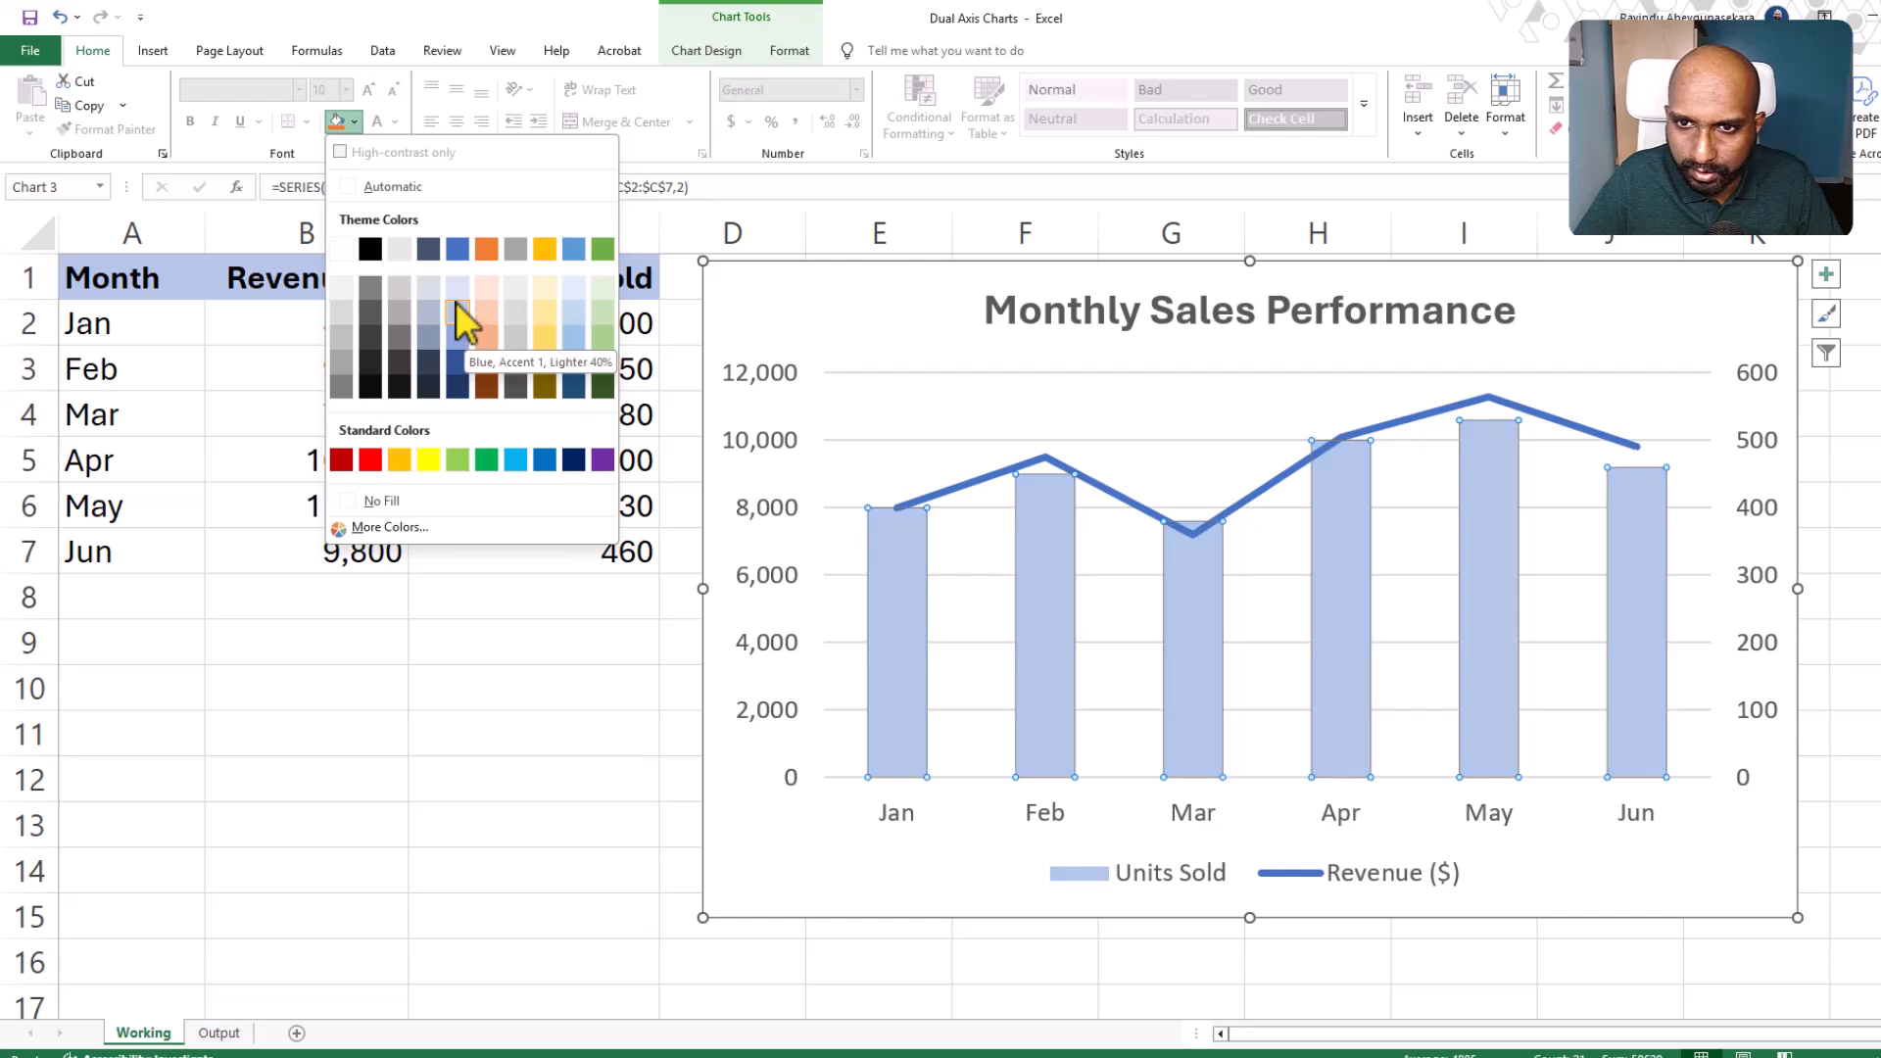
click(454, 334)
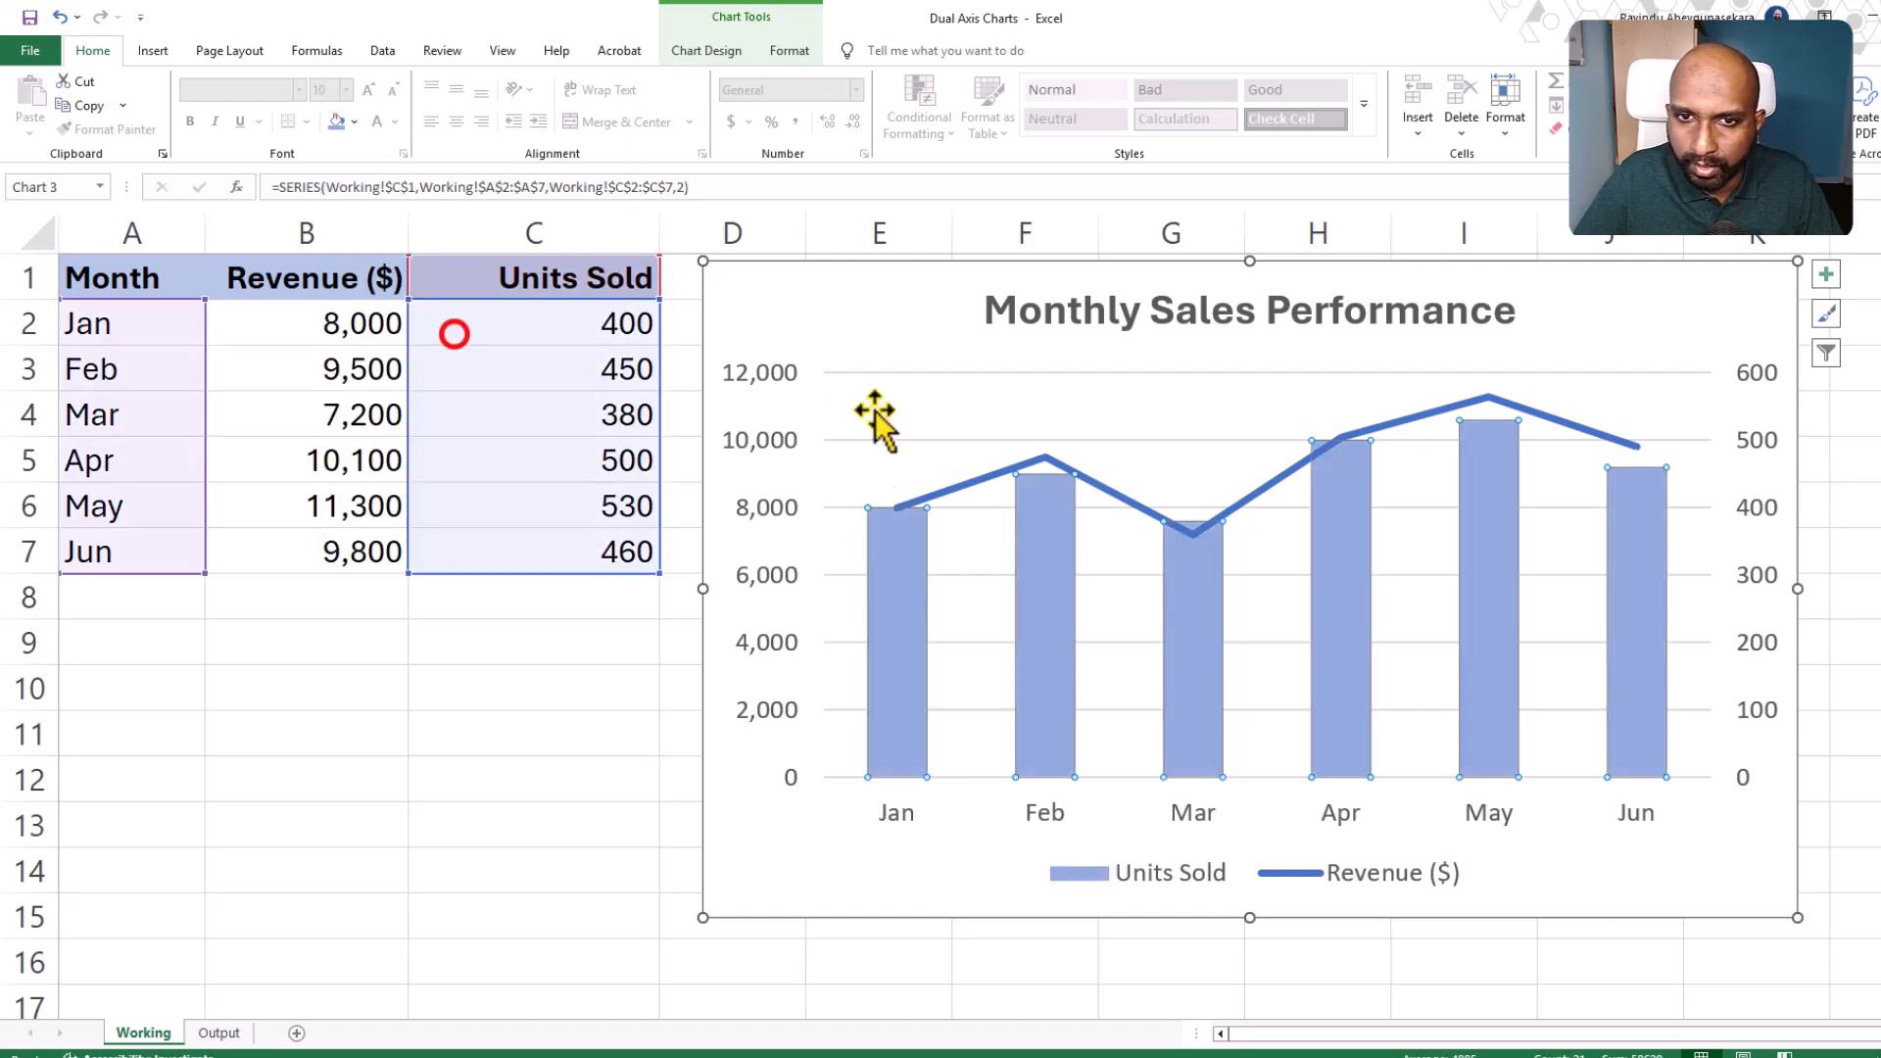
click(819, 853)
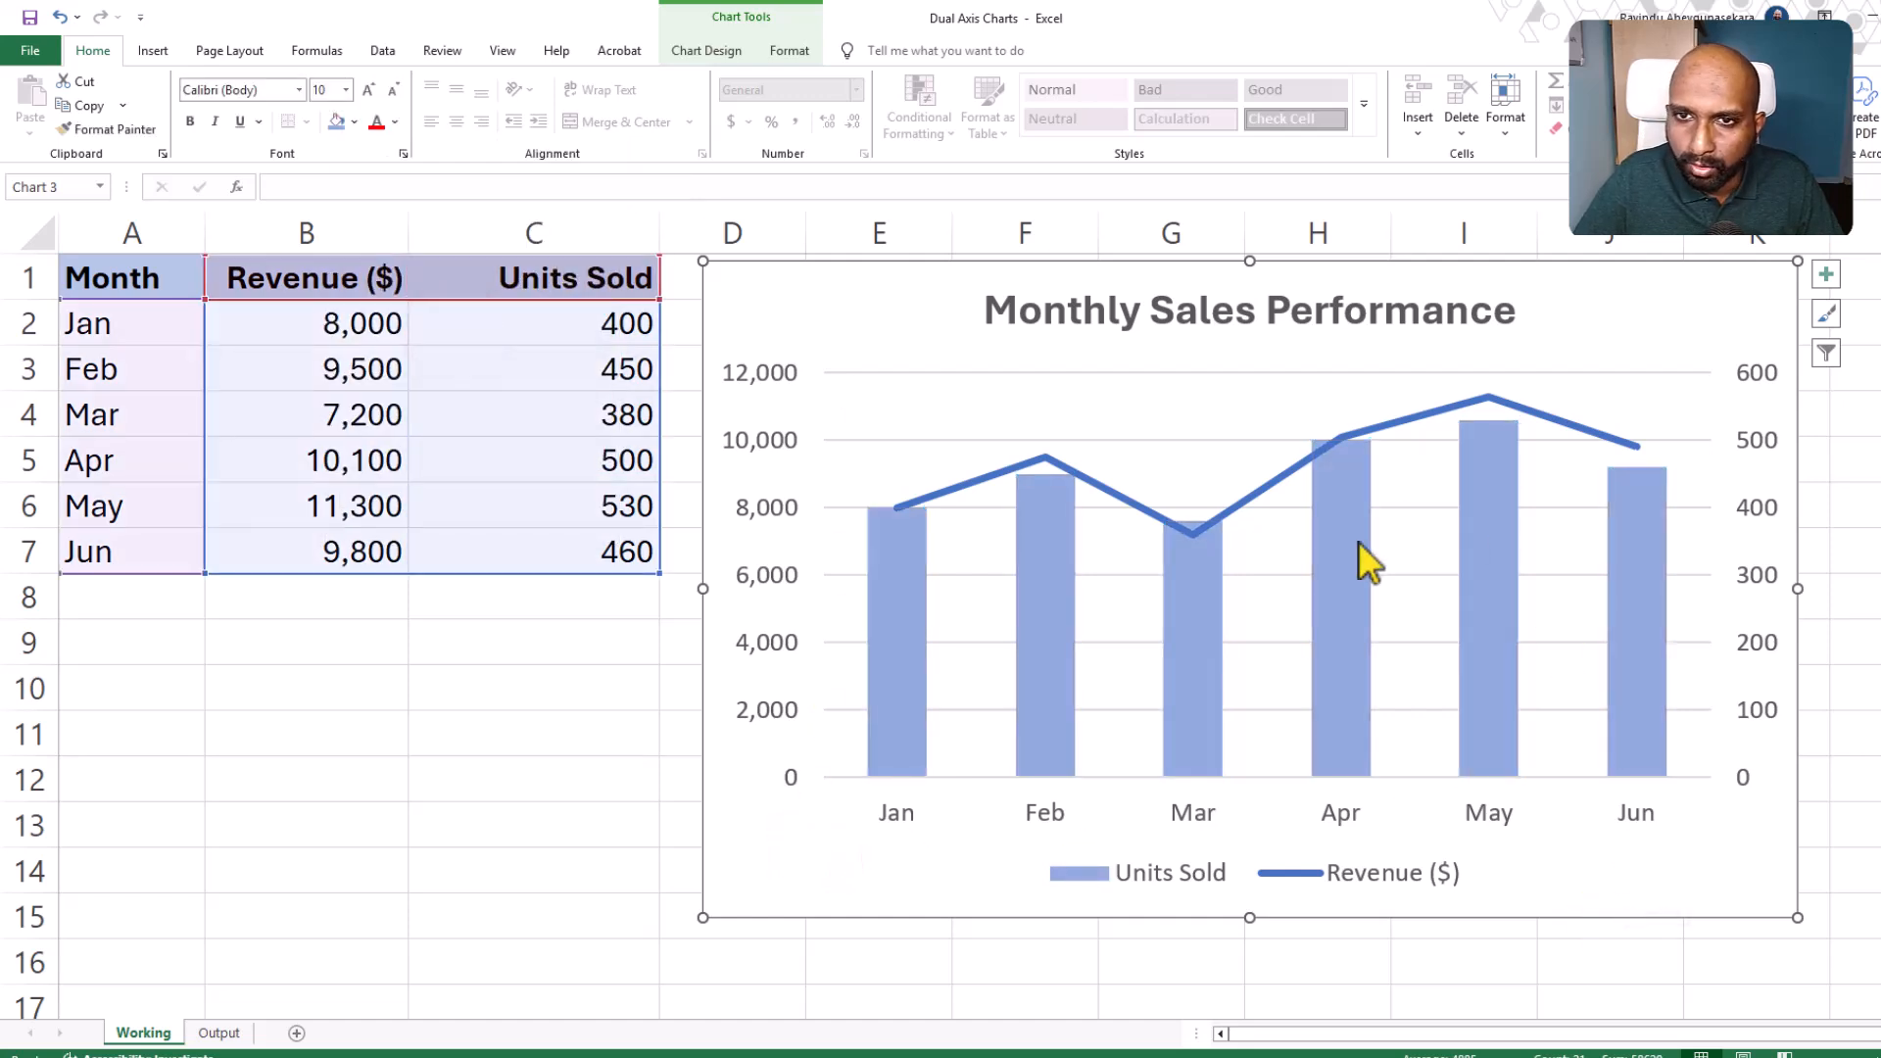